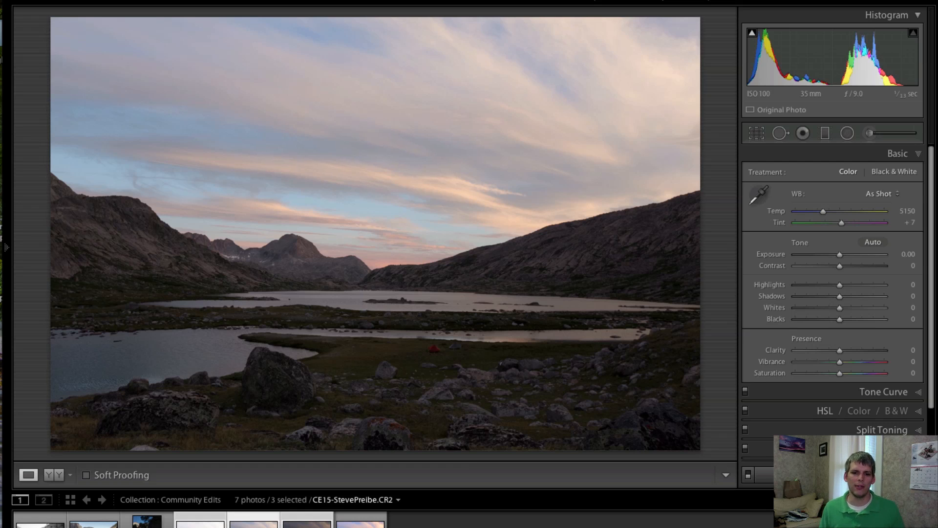
Step: Compare the three selected bracketed exposures of the mountain lake one after another
{"action": "key", "text": "Right"}
{"action": "key", "text": "Right"}
{"action": "key", "text": "Right"}
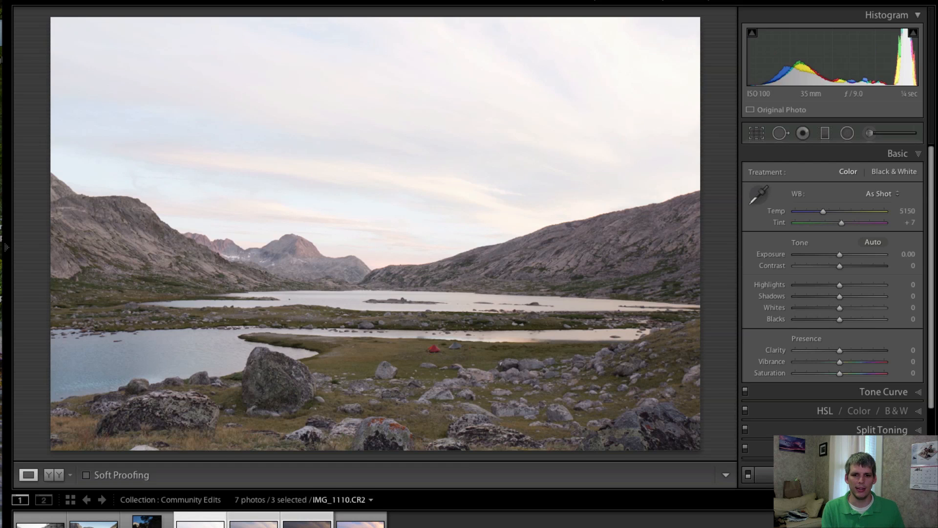
{"action": "key", "text": "Left"}
{"action": "key", "text": "Right"}
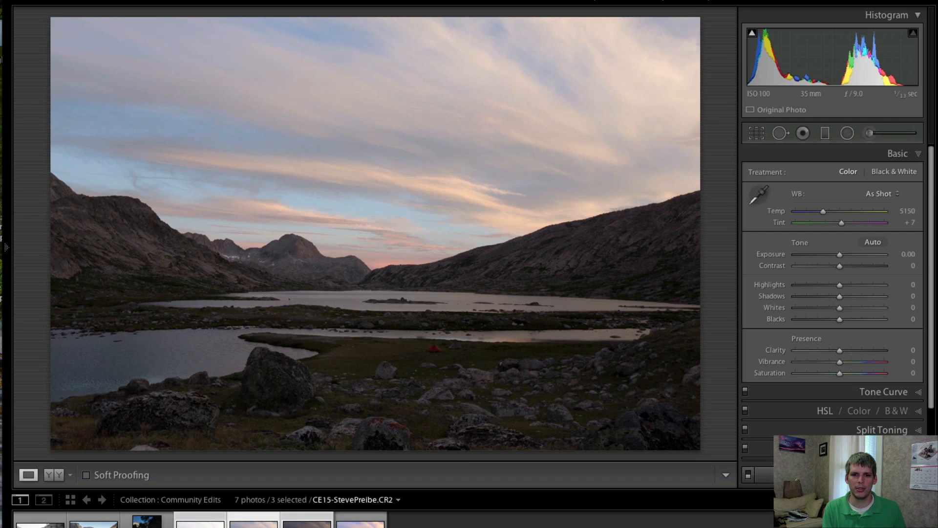
{"action": "key", "text": "Right"}
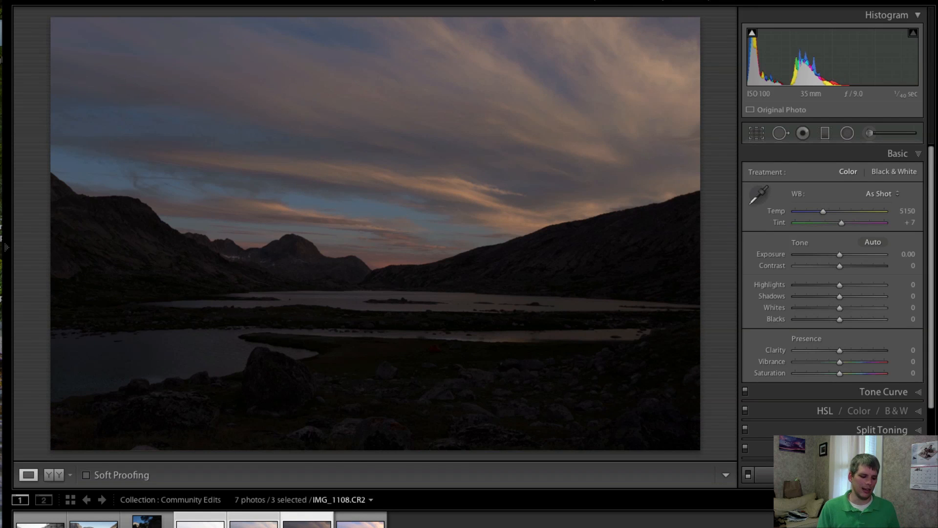
{"action": "key", "text": "Left"}
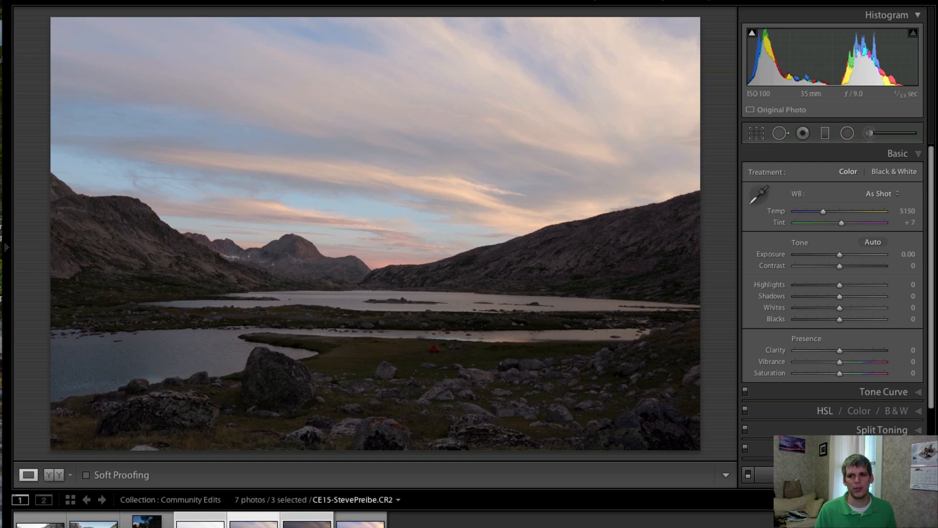
{"action": "key", "text": "Right"}
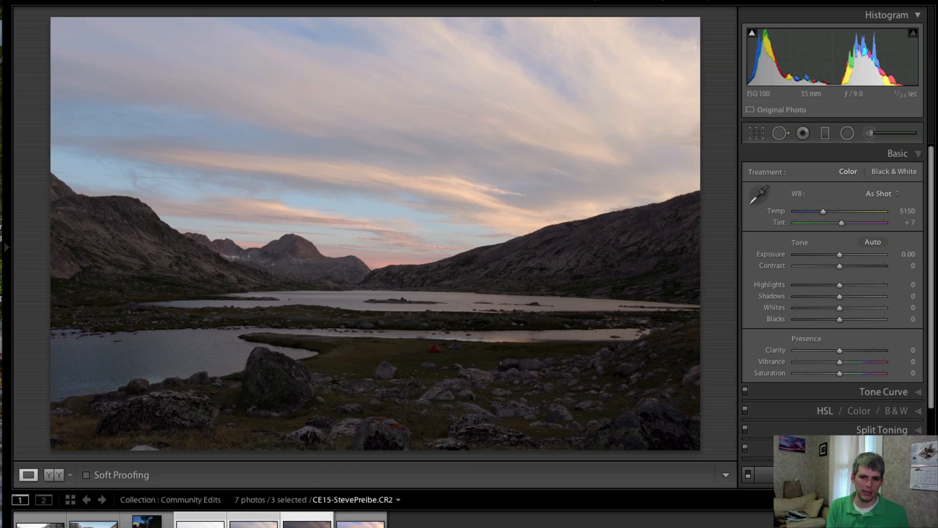
{"action": "key", "text": "Left"}
{"action": "key", "text": "Left"}
{"action": "key", "text": "Right"}
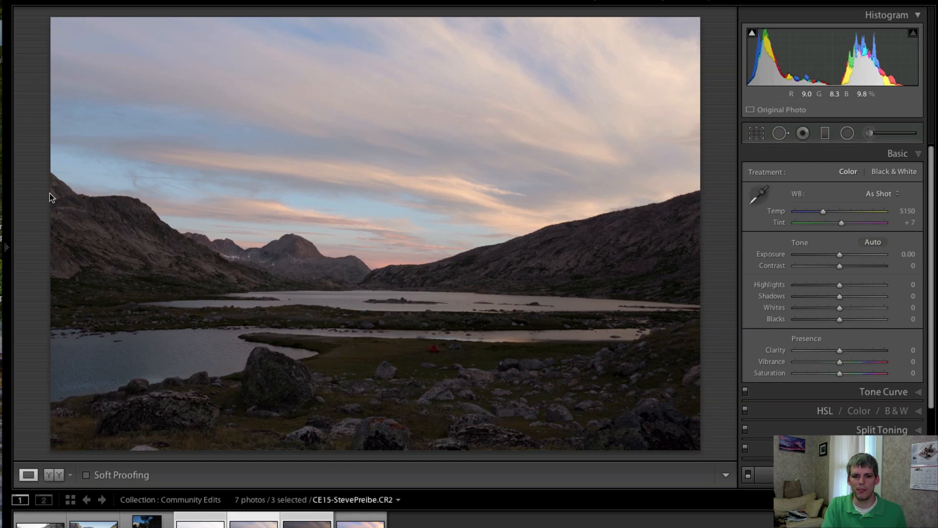
Step: Export the three selected bracketed photos to Photomatix Pro with 16-bit TIFF as the output format
{"action": "right_click", "coordinate": [241, 234]}
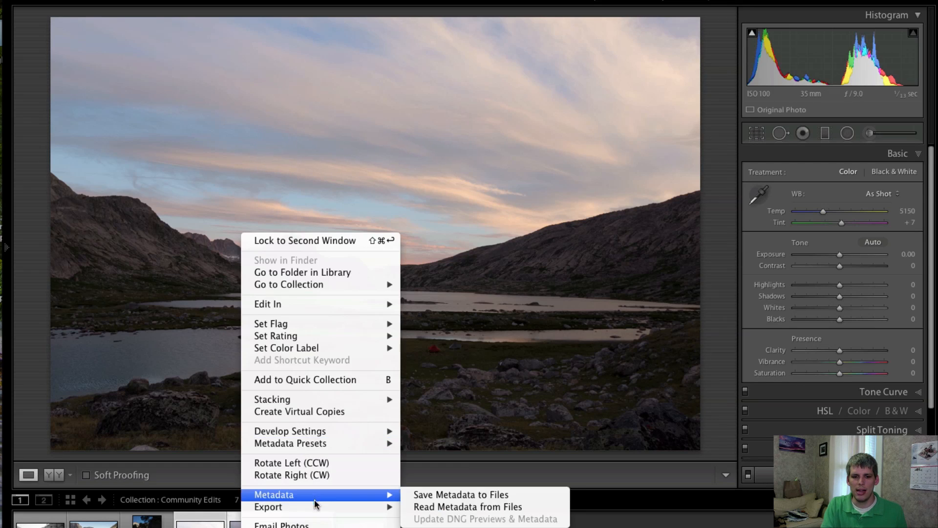
{"action": "mouse_move", "coordinate": [272, 507]}
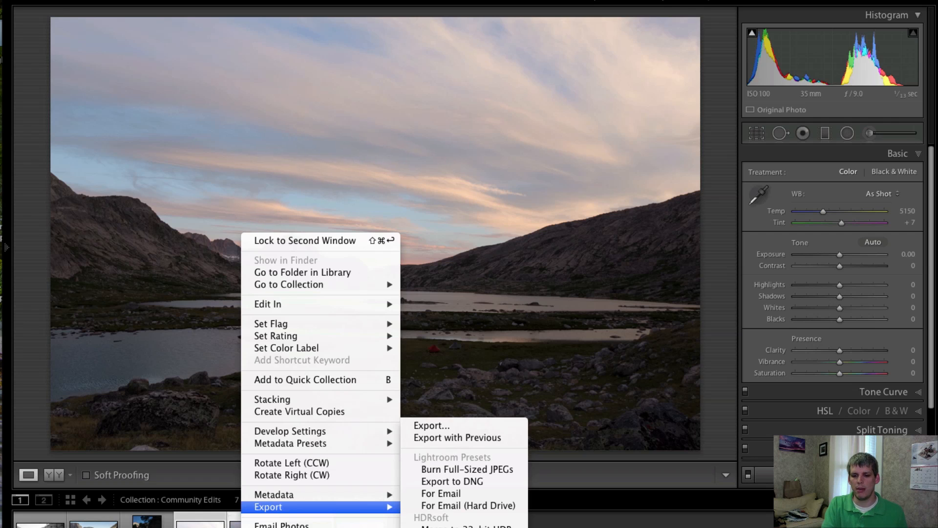
{"action": "left_click", "coordinate": [454, 527]}
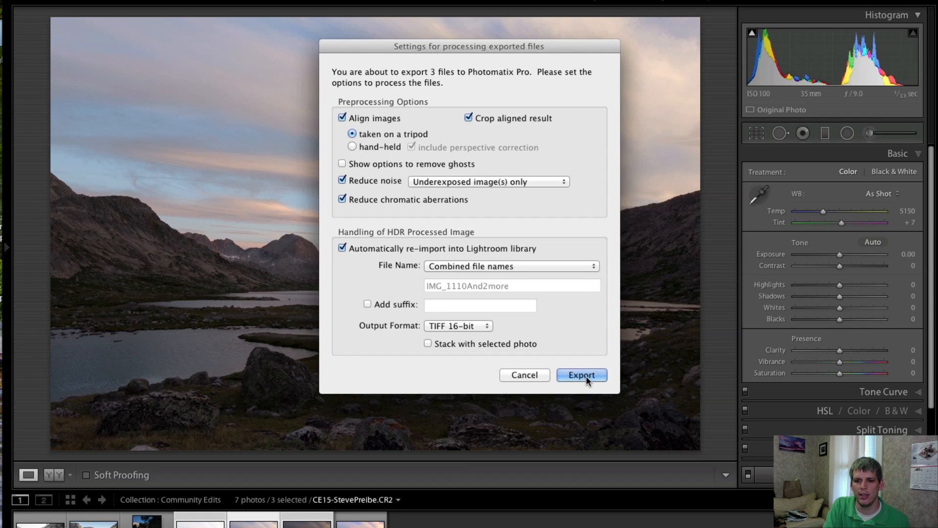
{"action": "left_click", "coordinate": [488, 325]}
{"action": "left_click", "coordinate": [421, 329]}
{"action": "left_click", "coordinate": [601, 375]}
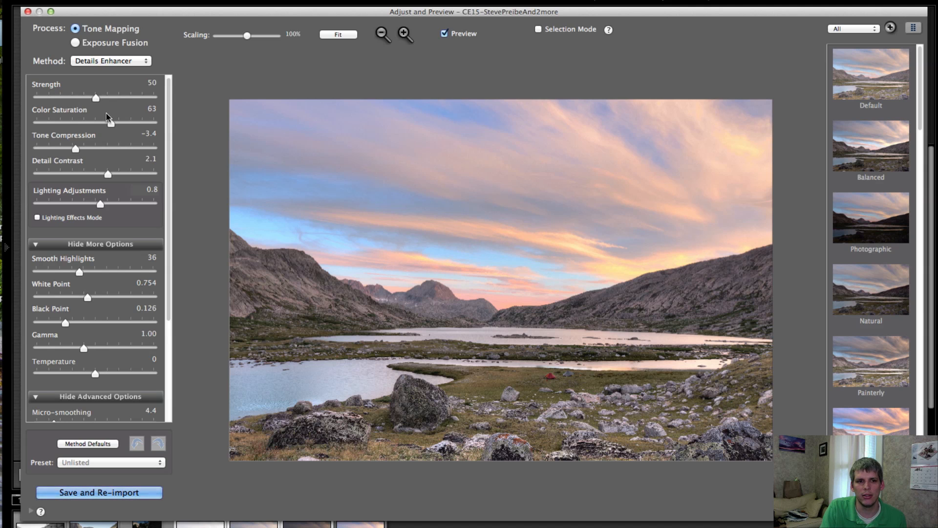
Step: Try the maximum Strength and Color Saturation, then set Strength to 61 and Color Saturation to 68
{"action": "left_click_drag", "start_coordinate": [95, 99], "coordinate": [158, 102]}
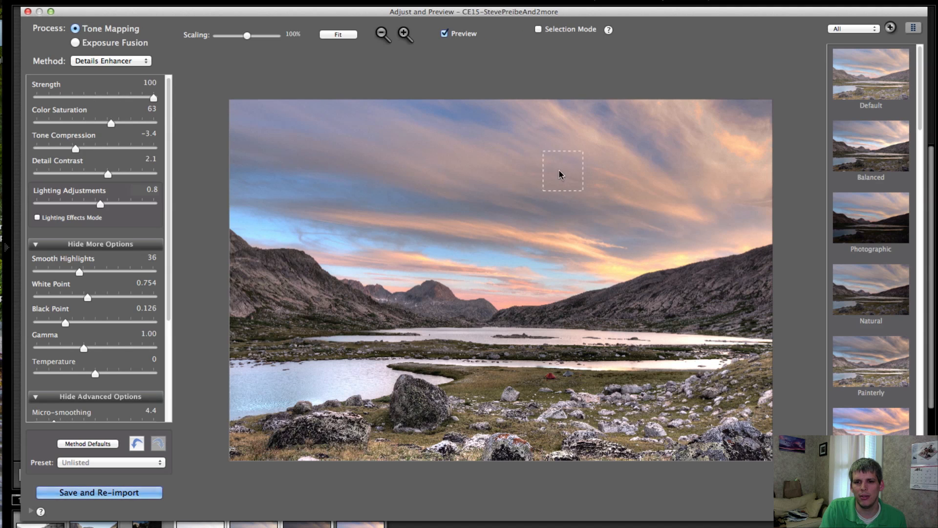
{"action": "left_click_drag", "start_coordinate": [154, 98], "coordinate": [109, 101]}
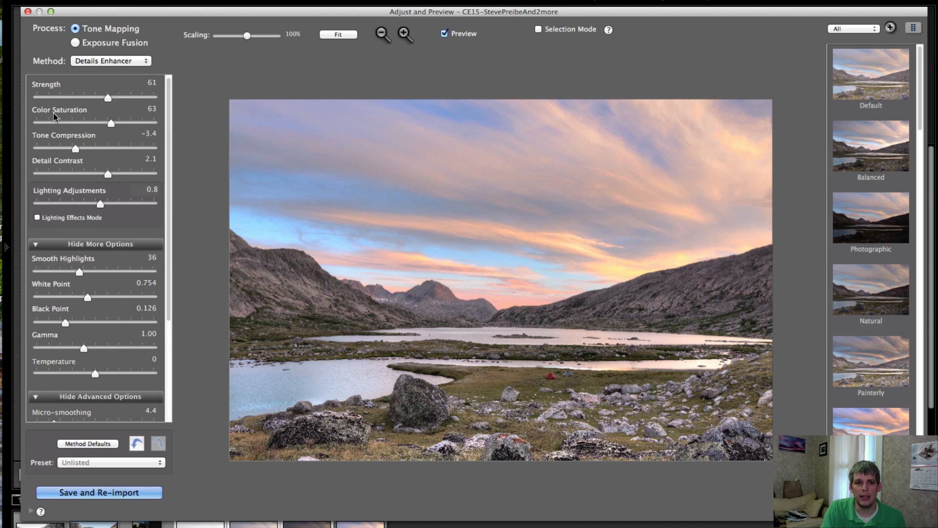
{"action": "left_click_drag", "start_coordinate": [111, 123], "coordinate": [166, 128]}
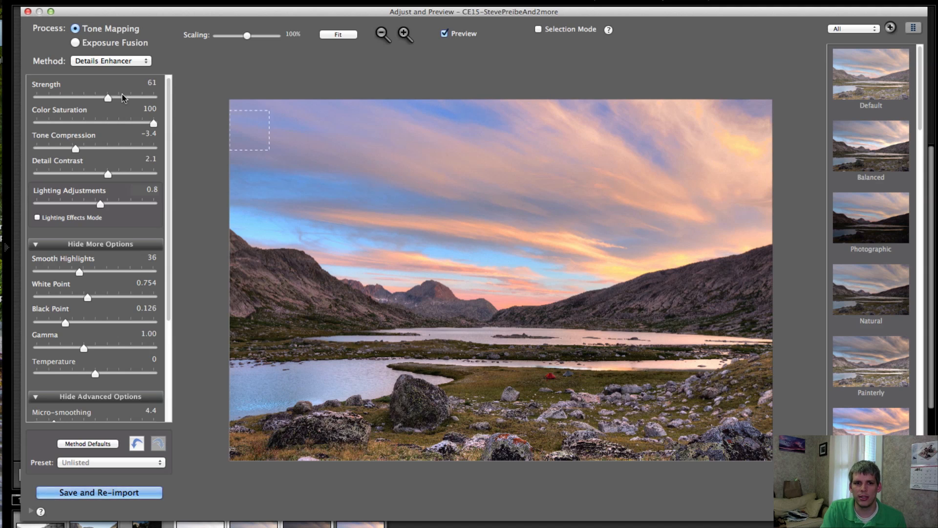
{"action": "left_click_drag", "start_coordinate": [123, 126], "coordinate": [117, 125]}
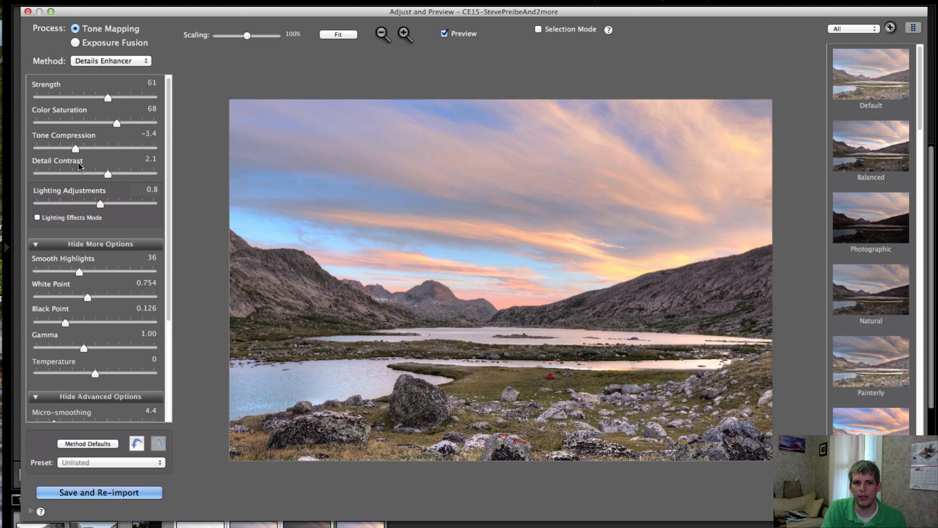
Step: Try Tone Compression at its maximum of 10.0, then set it to -0.9
{"action": "left_click_drag", "start_coordinate": [76, 148], "coordinate": [174, 149]}
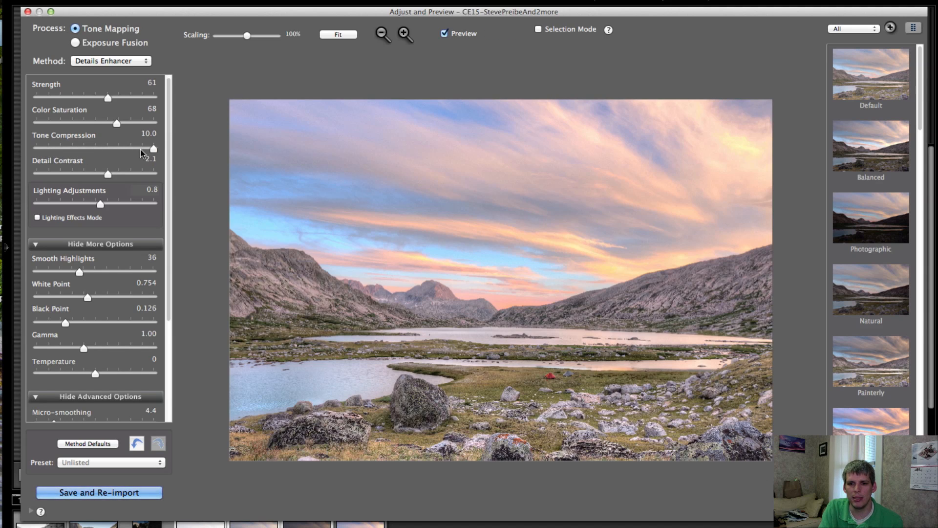
{"action": "left_click_drag", "start_coordinate": [147, 149], "coordinate": [83, 149]}
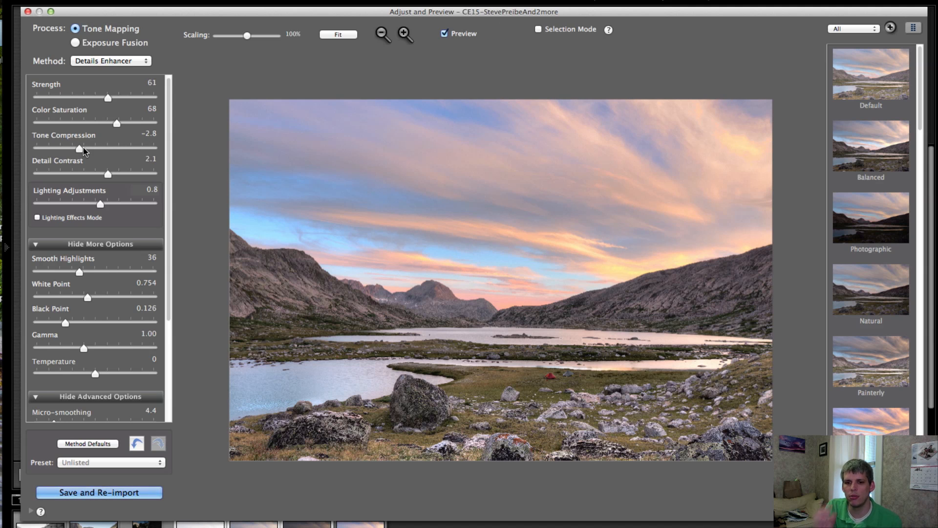
{"action": "left_click_drag", "start_coordinate": [83, 148], "coordinate": [90, 148]}
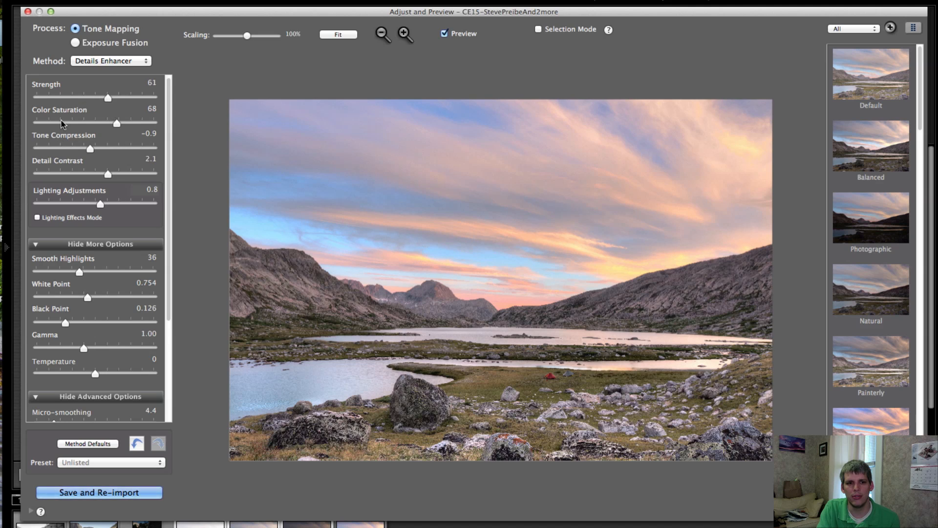
Step: Set Detail Contrast to 3.7 and Lighting Adjustments to -2.2 for the tone-mapped image
{"action": "left_click_drag", "start_coordinate": [107, 174], "coordinate": [157, 205]}
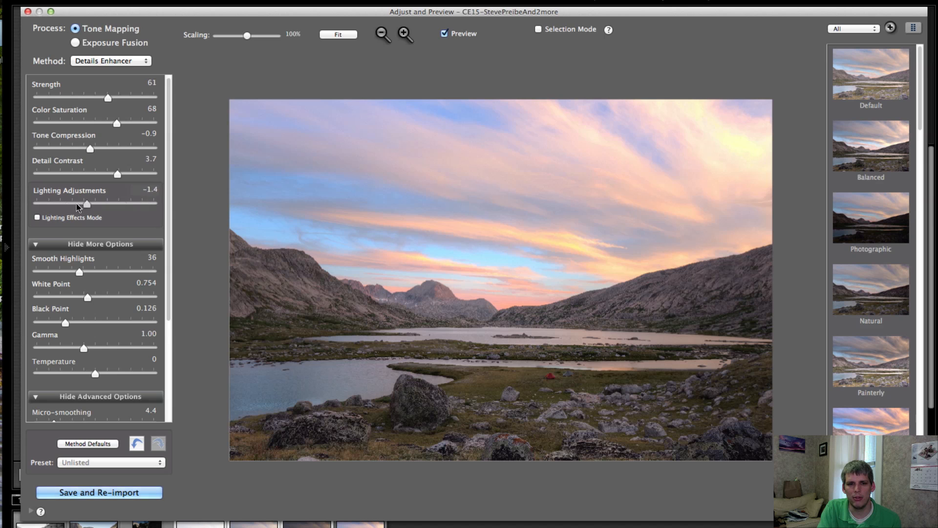
{"action": "left_click_drag", "start_coordinate": [76, 203], "coordinate": [156, 207]}
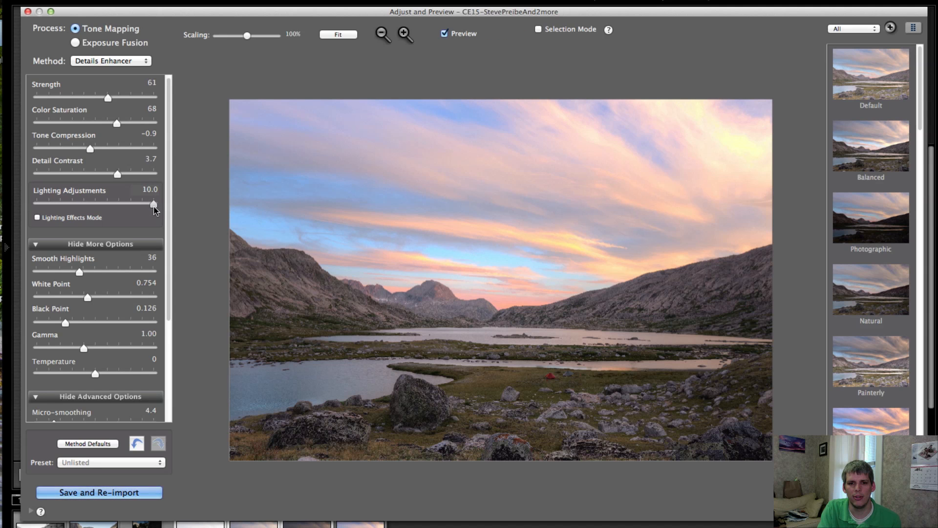
{"action": "left_click_drag", "start_coordinate": [154, 210], "coordinate": [83, 209]}
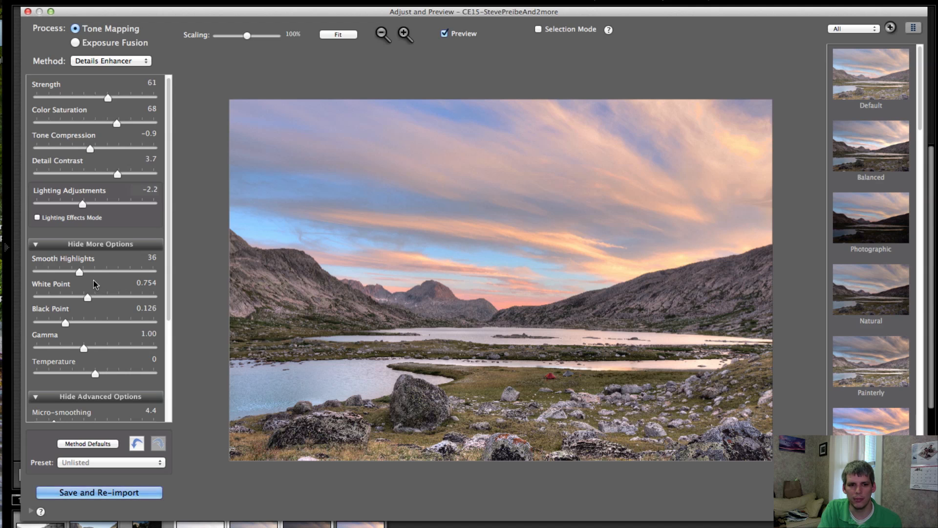
Step: Set Smooth Highlights to 34, then save the tone-mapped image and re-import it into Lightroom
{"action": "scroll", "coordinate": [138, 270], "scroll_direction": "down", "scroll_amount": 5}
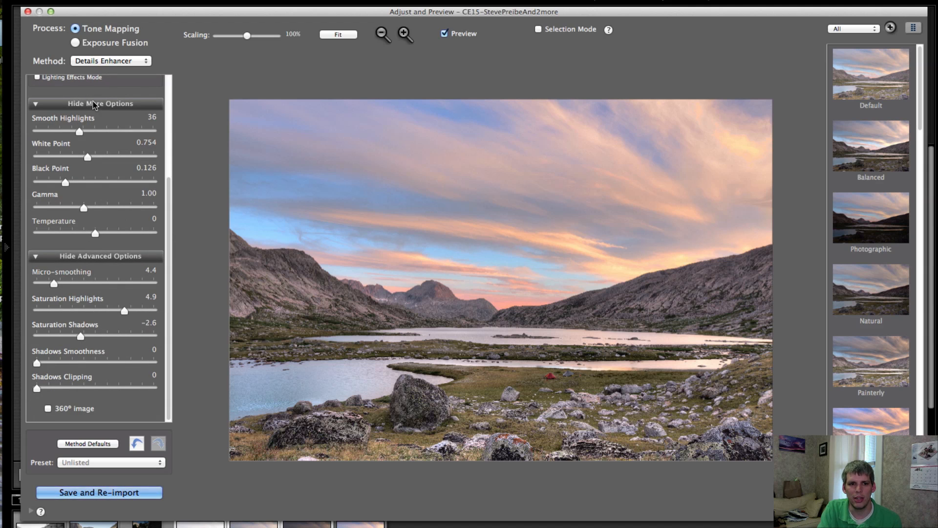
{"action": "mouse_move", "coordinate": [80, 131]}
{"action": "left_mouse_down"}
{"action": "mouse_move", "coordinate": [97, 131]}
{"action": "mouse_move", "coordinate": [63, 132]}
{"action": "mouse_move", "coordinate": [106, 133]}
{"action": "mouse_move", "coordinate": [38, 135]}
{"action": "mouse_move", "coordinate": [83, 134]}
{"action": "mouse_move", "coordinate": [67, 134]}
{"action": "mouse_move", "coordinate": [75, 133]}
{"action": "left_mouse_up"}
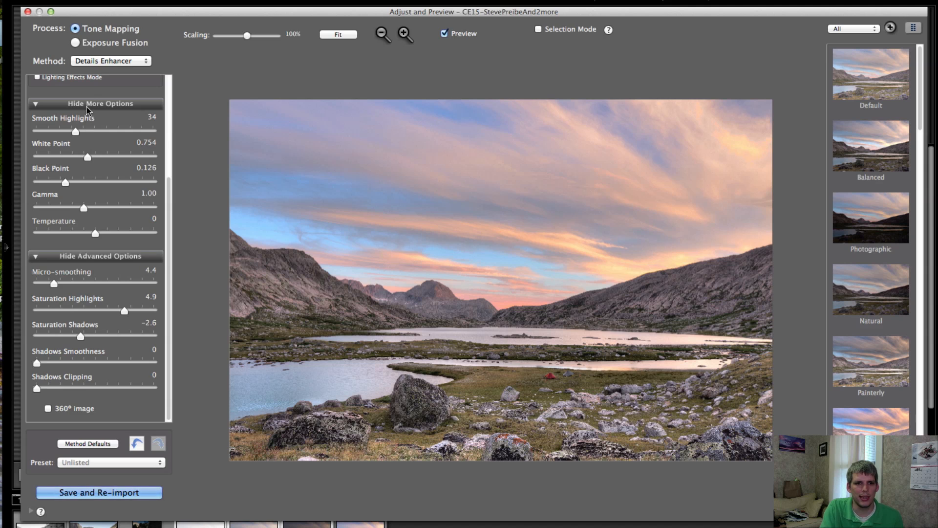
{"action": "left_click_drag", "start_coordinate": [167, 248], "coordinate": [174, 144]}
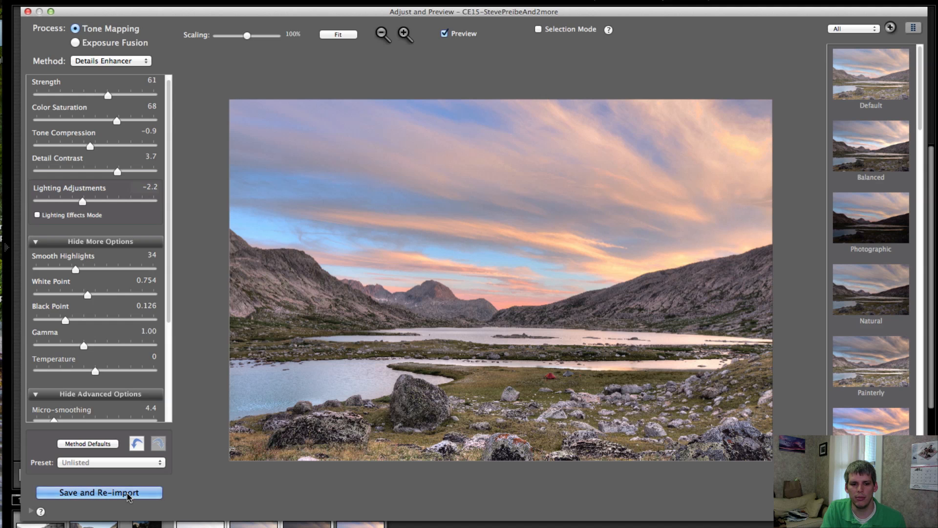
{"action": "left_click", "coordinate": [150, 493]}
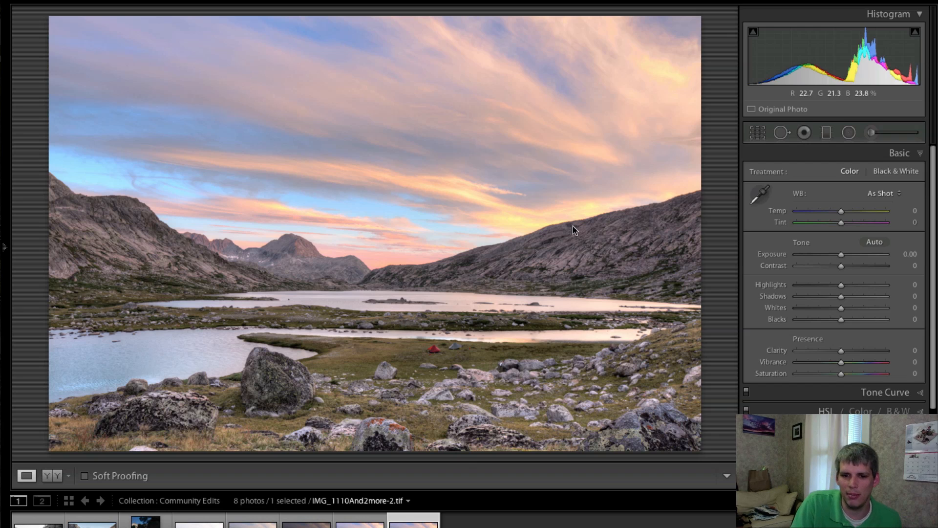
Step: Remove the red tent, the grey tent and the gear around them from the meadow with Spot Removal in Heal mode
{"action": "left_click", "coordinate": [441, 349]}
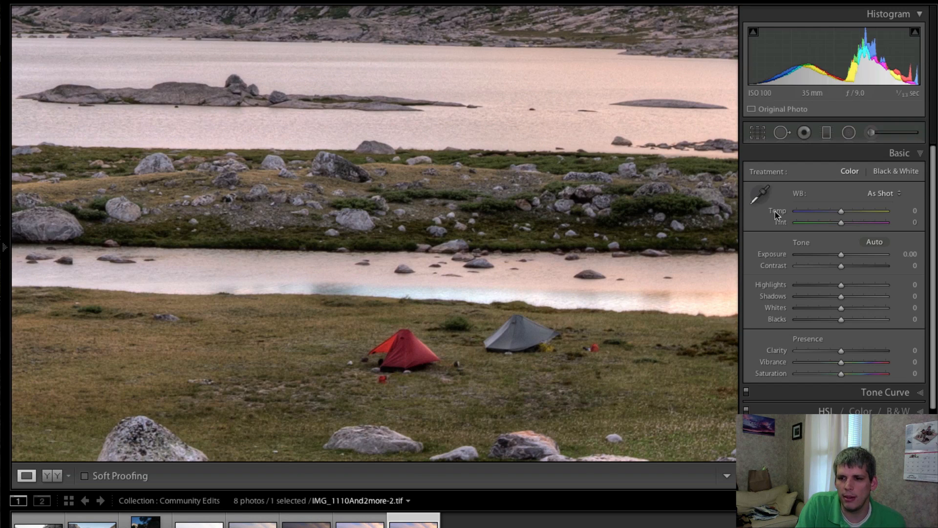
{"action": "left_click", "coordinate": [783, 133]}
{"action": "left_click_drag", "start_coordinate": [377, 360], "coordinate": [431, 360]}
{"action": "left_click_drag", "start_coordinate": [381, 337], "coordinate": [414, 329]}
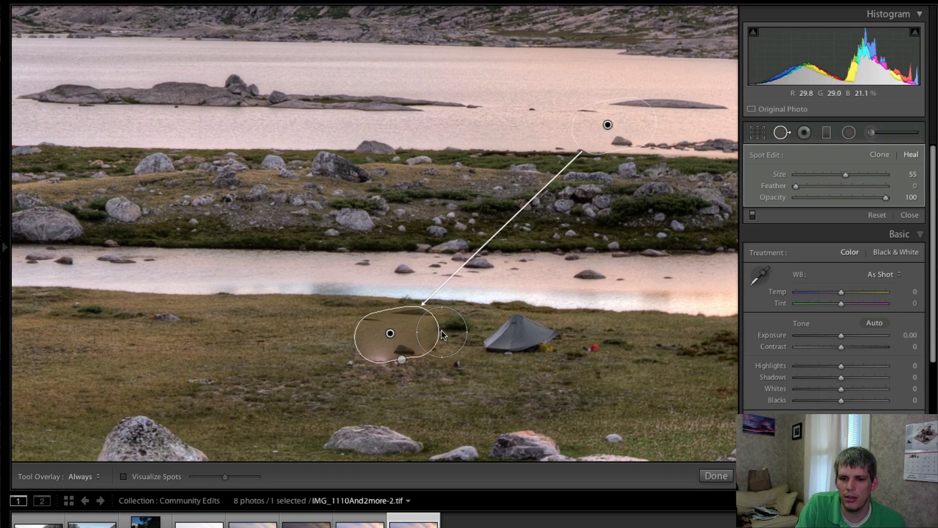
{"action": "mouse_move", "coordinate": [607, 125]}
{"action": "left_mouse_down"}
{"action": "mouse_move", "coordinate": [196, 343]}
{"action": "mouse_move", "coordinate": [276, 359]}
{"action": "left_mouse_up"}
{"action": "mouse_move", "coordinate": [509, 347]}
{"action": "left_mouse_down"}
{"action": "mouse_move", "coordinate": [539, 334]}
{"action": "mouse_move", "coordinate": [606, 354]}
{"action": "left_mouse_up"}
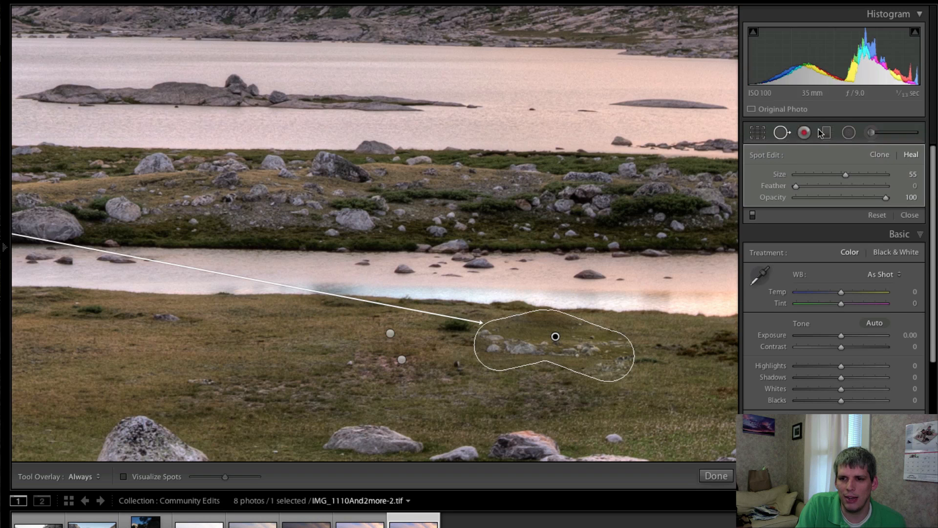
{"action": "left_click", "coordinate": [784, 134]}
{"action": "left_click", "coordinate": [478, 402]}
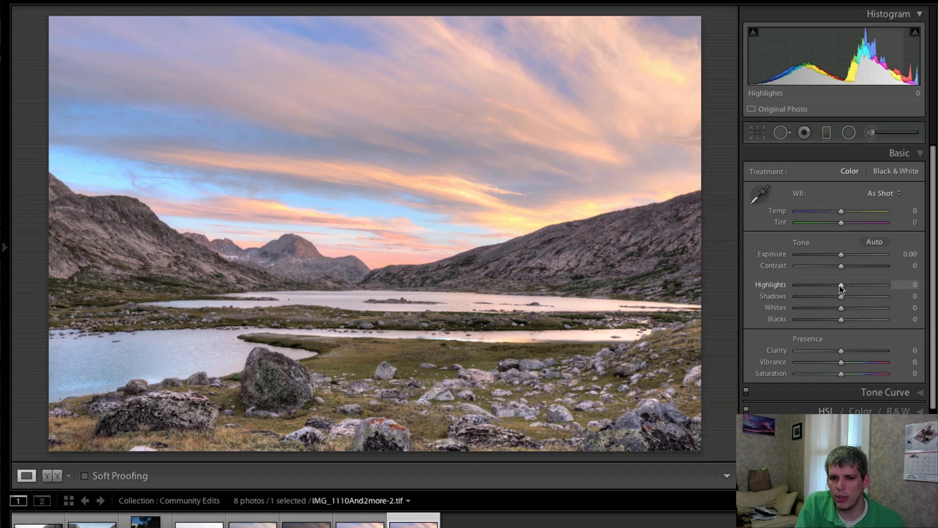
Step: Set Exposure to -0.20, Contrast to +11, Highlights to -60 and Shadows to +47
{"action": "left_click_drag", "start_coordinate": [841, 254], "coordinate": [848, 265]}
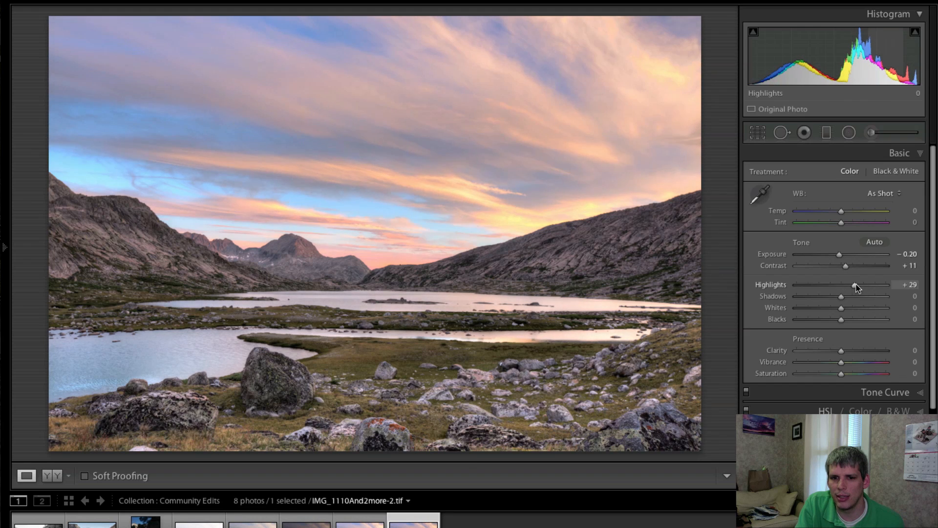
{"action": "left_click_drag", "start_coordinate": [837, 287], "coordinate": [815, 285]}
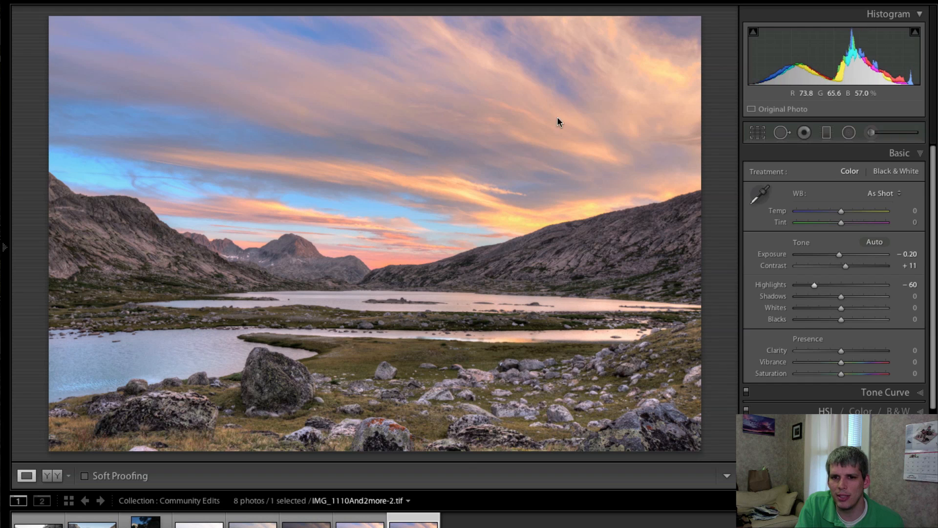
{"action": "left_click_drag", "start_coordinate": [841, 297], "coordinate": [863, 296]}
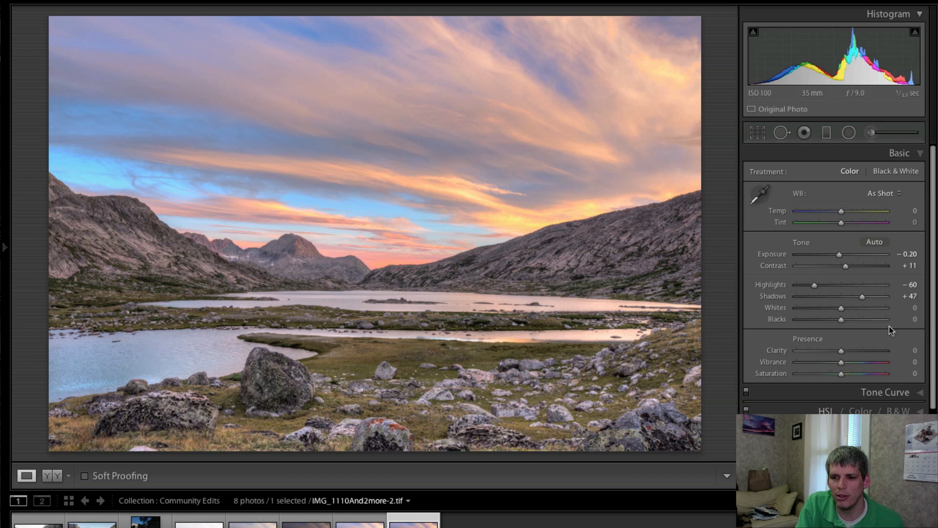
Step: Set Clarity to +30, Vibrance to +30 and Saturation to -15 for the HDR image
{"action": "left_click_drag", "start_coordinate": [841, 362], "coordinate": [851, 366]}
{"action": "left_click", "coordinate": [852, 351]}
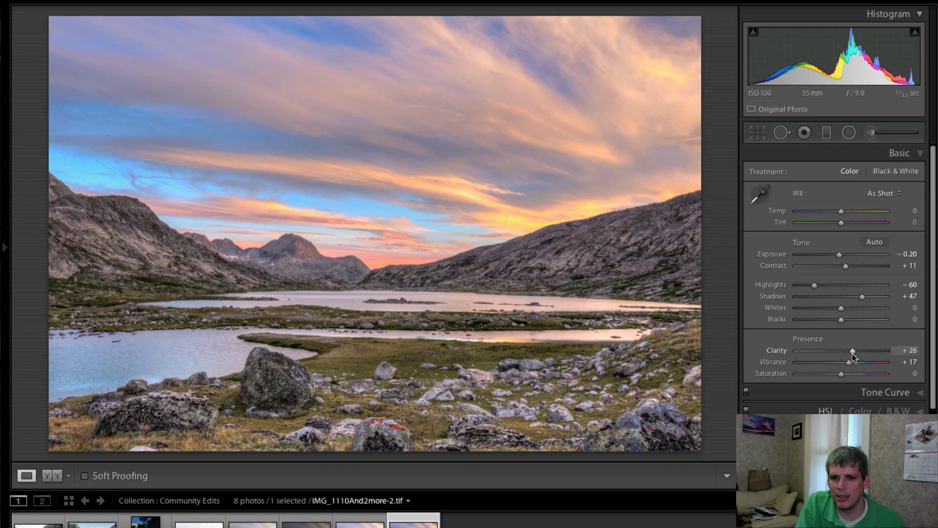
{"action": "left_click_drag", "start_coordinate": [841, 374], "coordinate": [839, 376]}
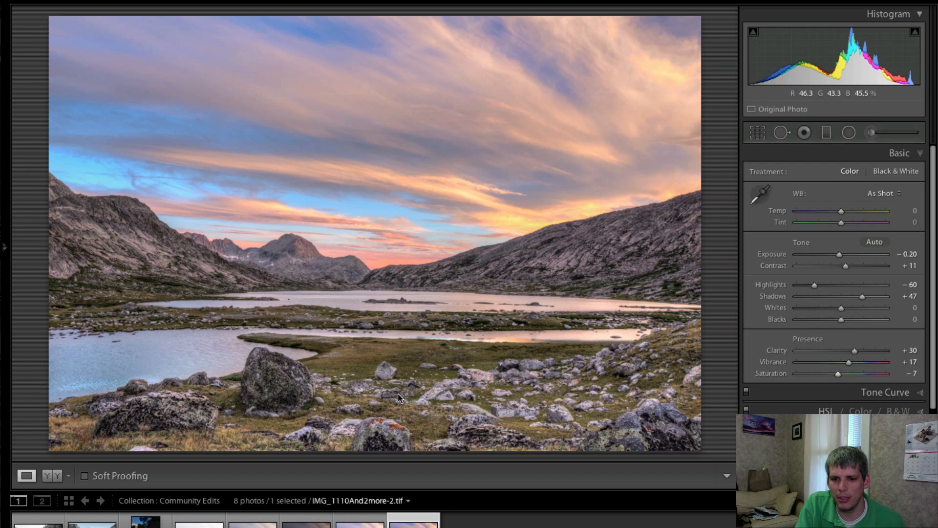
{"action": "left_click_drag", "start_coordinate": [841, 375], "coordinate": [853, 359]}
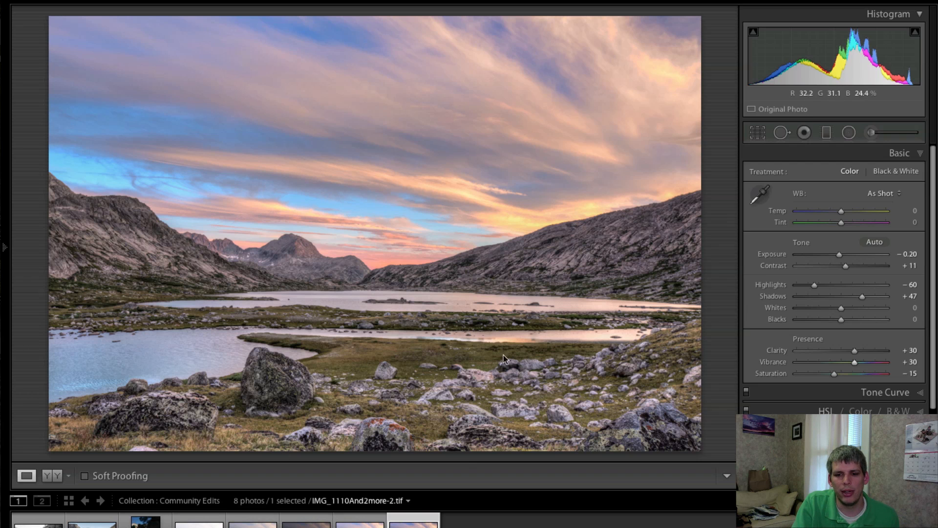
{"action": "scroll", "coordinate": [891, 379], "scroll_direction": "down", "scroll_amount": 3}
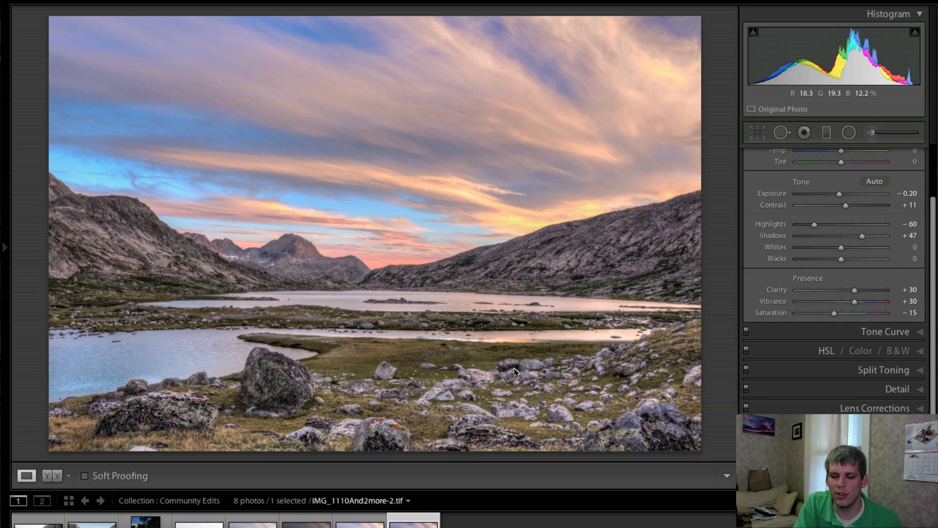
Step: Sharpen the HDR image with Amount 71, Radius 1.5, Detail 57 and Masking 89
{"action": "left_click", "coordinate": [896, 390]}
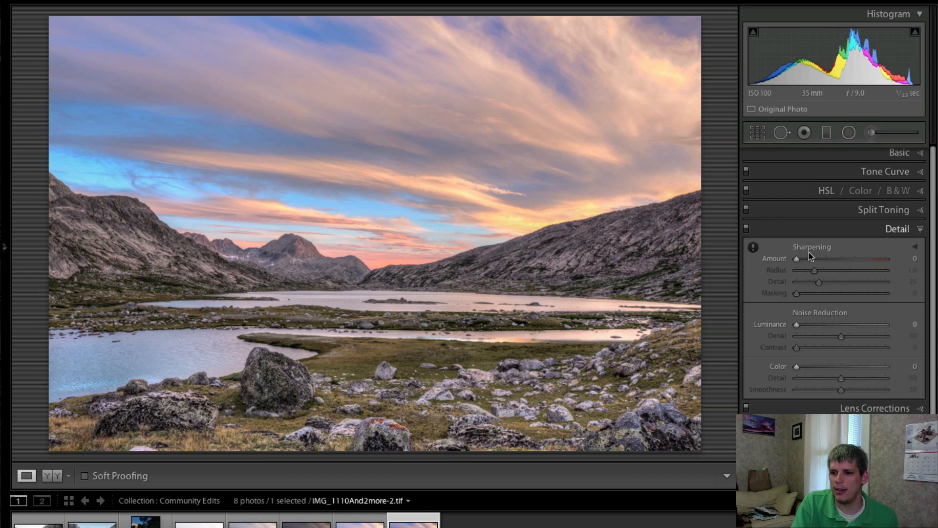
{"action": "left_click_drag", "start_coordinate": [832, 259], "coordinate": [837, 260]}
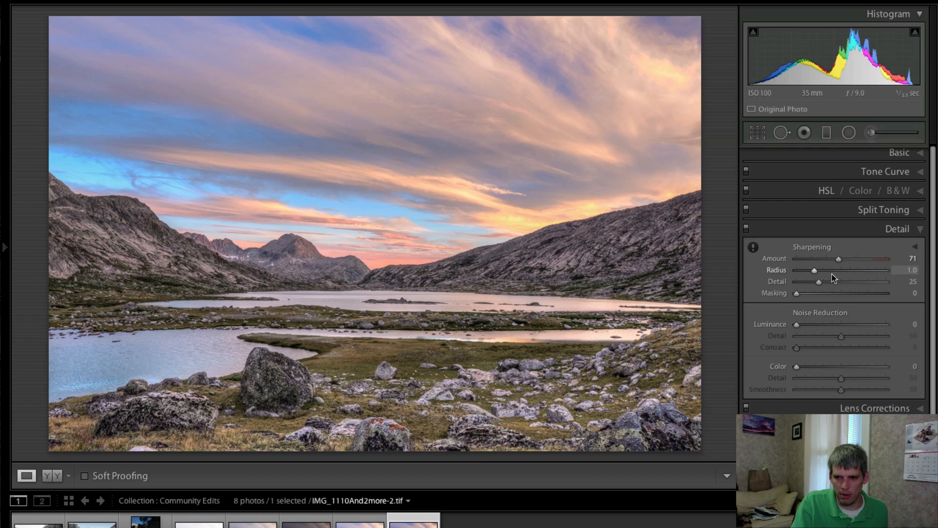
{"action": "left_click_drag", "start_coordinate": [832, 272], "coordinate": [876, 295]}
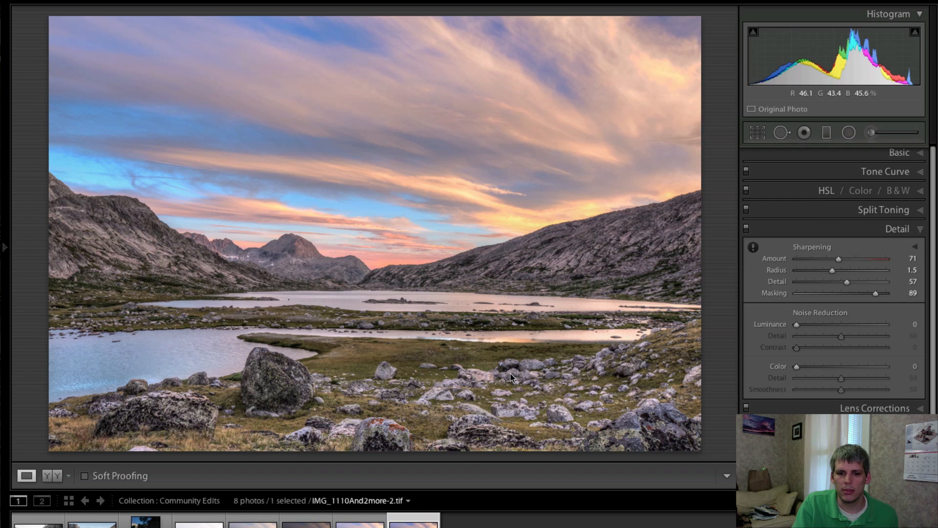
Step: Compare the original raw exposure with the finished HDR image by stepping through the photos between them
{"action": "left_click", "coordinate": [252, 521]}
{"action": "key", "text": "Right"}
{"action": "key", "text": "Right"}
{"action": "key", "text": "Right"}
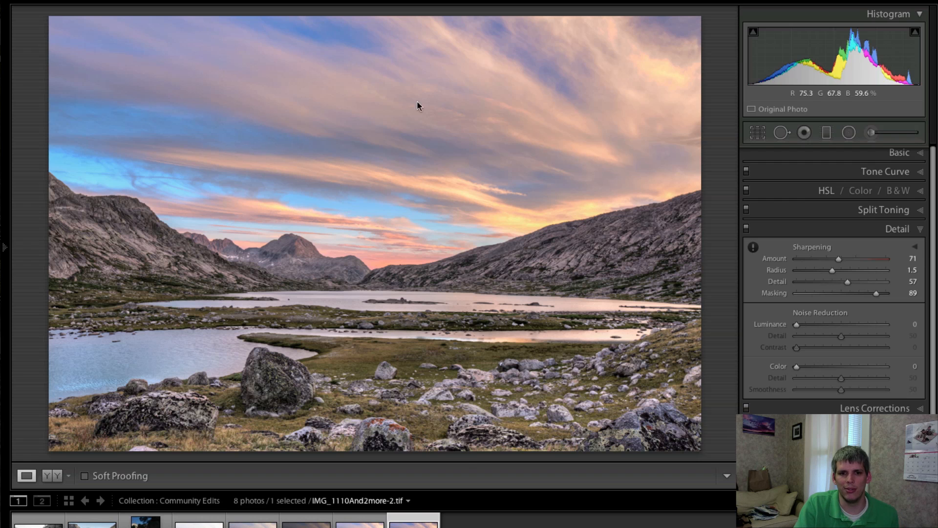
Step: Go back to the unedited single raw exposure (.CR2) and set its Shadows to +100
{"action": "key", "text": "Left"}
{"action": "key", "text": "Left"}
{"action": "key", "text": "Left"}
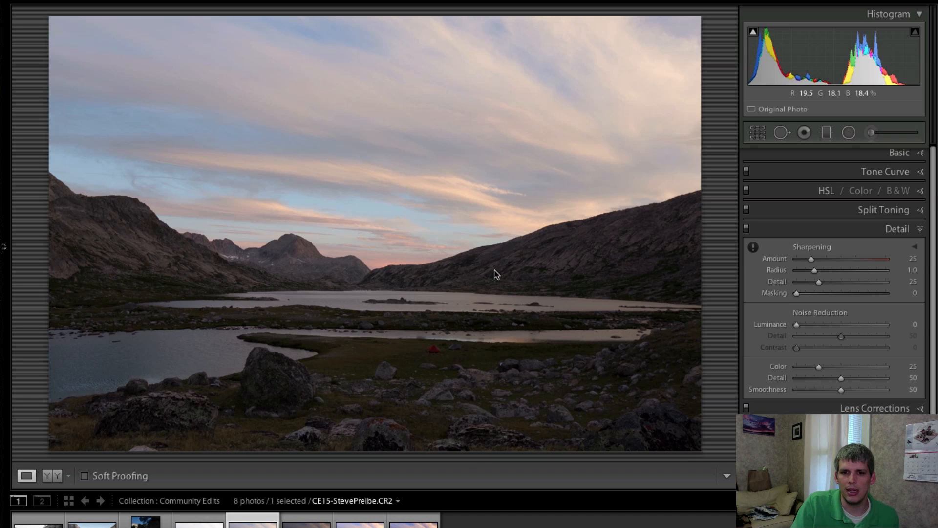
{"action": "left_click", "coordinate": [897, 228]}
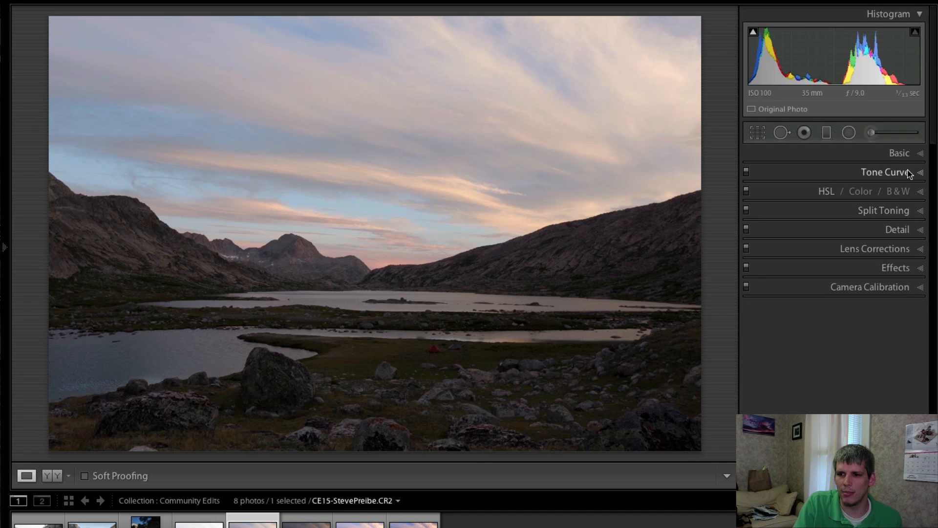
{"action": "left_click", "coordinate": [900, 153]}
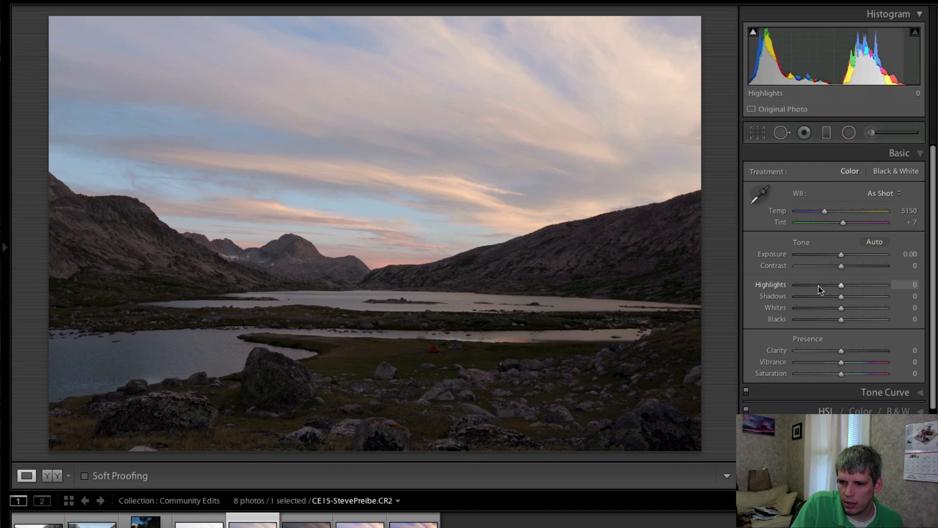
{"action": "left_click_drag", "start_coordinate": [841, 297], "coordinate": [896, 304]}
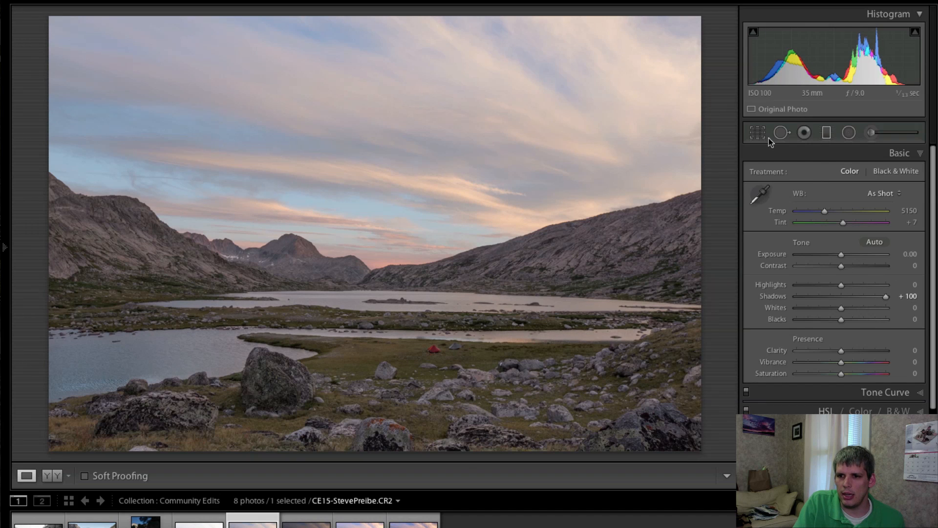
Step: Remove the red tent, the grey tent and the marks around them from the raw photo's meadow with Spot Removal in Heal mode
{"action": "left_click", "coordinate": [447, 356]}
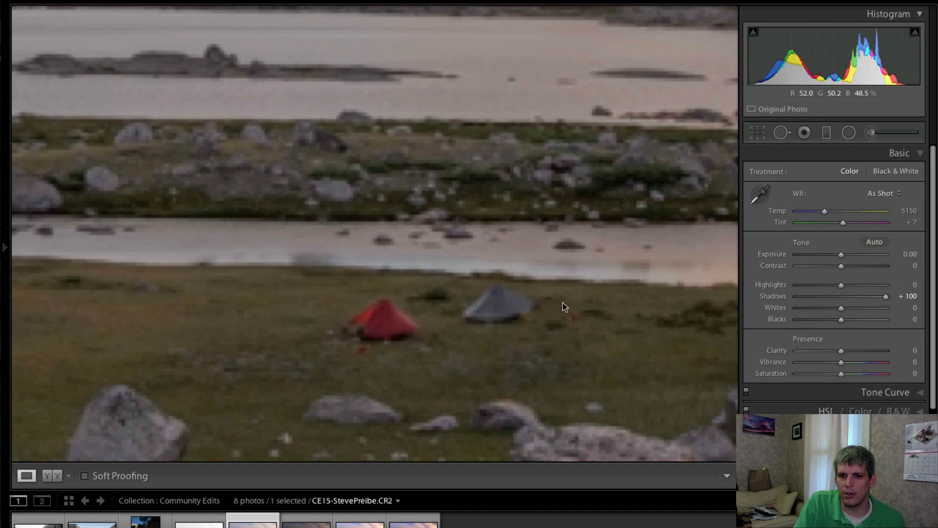
{"action": "key", "text": "q"}
{"action": "left_click_drag", "start_coordinate": [372, 325], "coordinate": [413, 329]}
{"action": "left_click_drag", "start_coordinate": [479, 309], "coordinate": [563, 323]}
{"action": "left_click", "coordinate": [383, 297]}
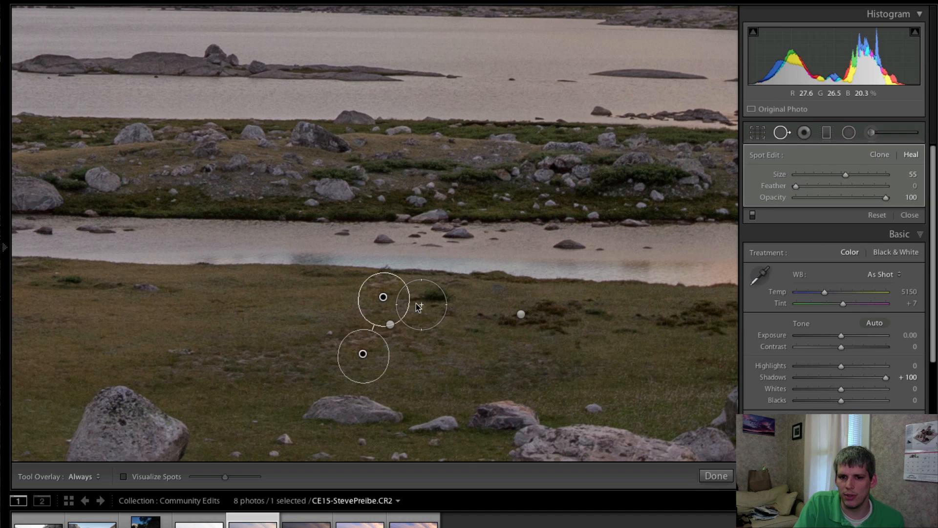
{"action": "key", "text": "Delete"}
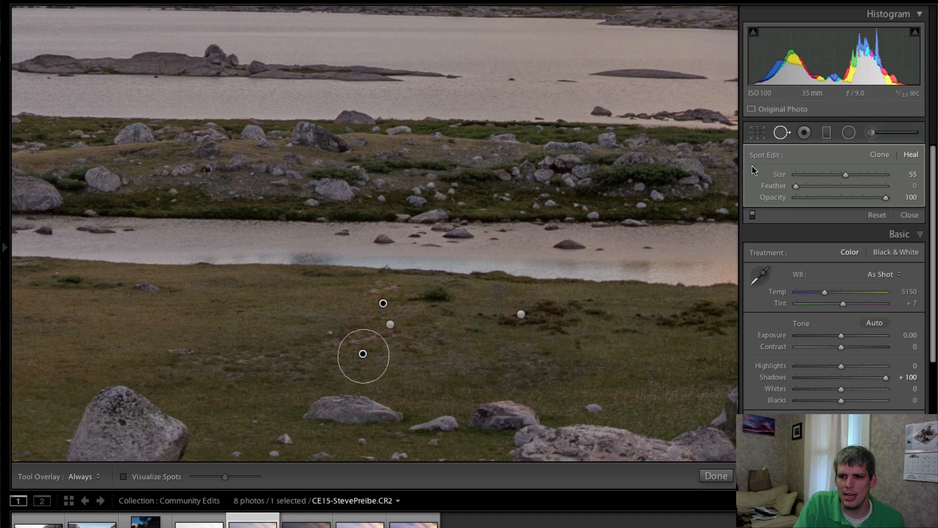
{"action": "key", "text": "q"}
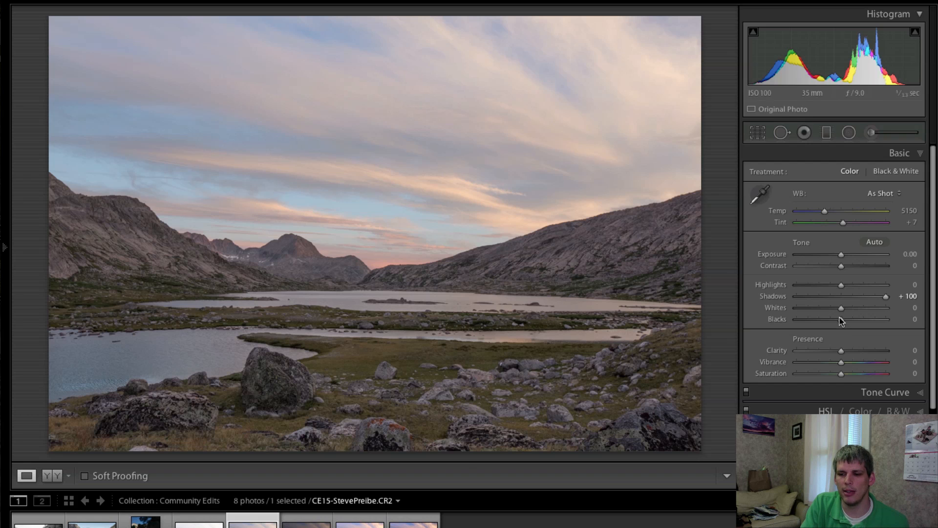
Step: Set the raw photo's Exposure to +0.50, Contrast to +55, Highlights to -100, Whites to -33 and Blacks to +4
{"action": "left_click_drag", "start_coordinate": [841, 254], "coordinate": [760, 282]}
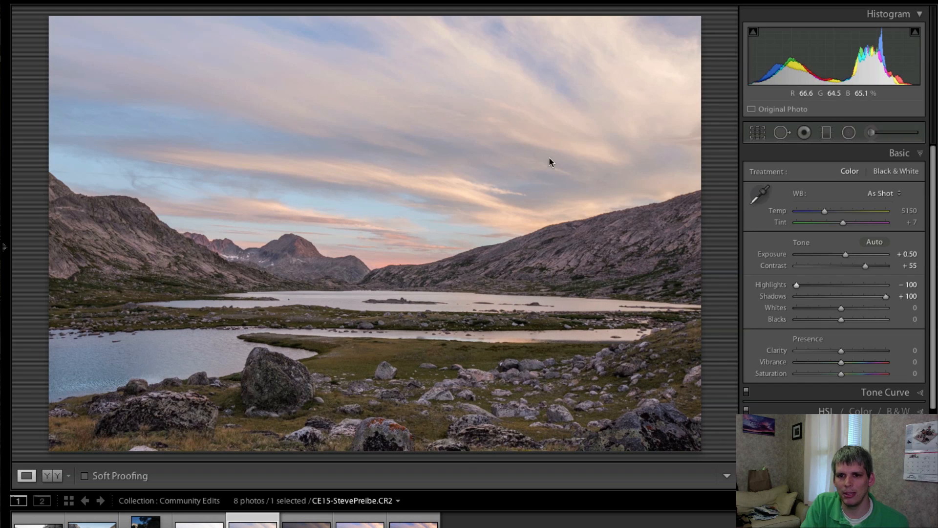
{"action": "mouse_move", "coordinate": [840, 308]}
{"action": "left_mouse_down"}
{"action": "mouse_move", "coordinate": [817, 309]}
{"action": "mouse_move", "coordinate": [843, 321]}
{"action": "left_mouse_up"}
{"action": "left_click_drag", "start_coordinate": [825, 211], "coordinate": [826, 218]}
{"action": "left_click", "coordinate": [886, 196]}
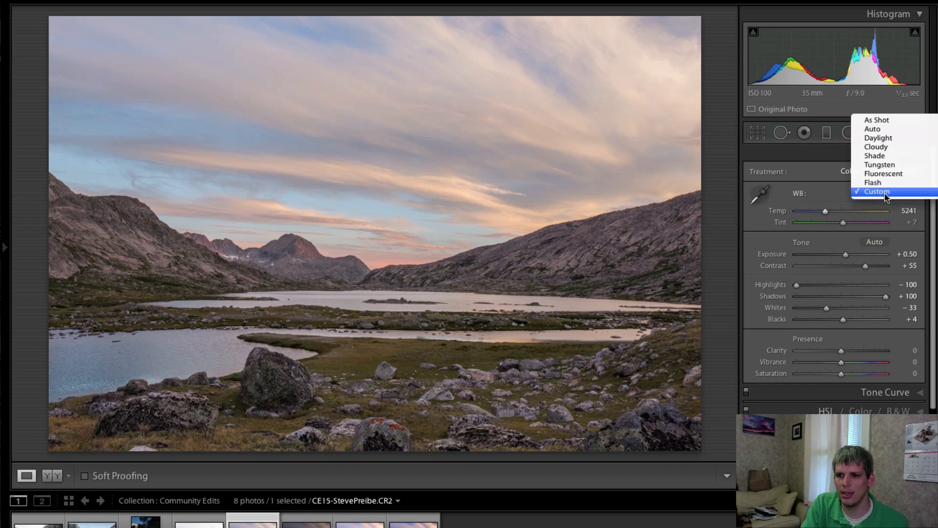
{"action": "left_click", "coordinate": [875, 121]}
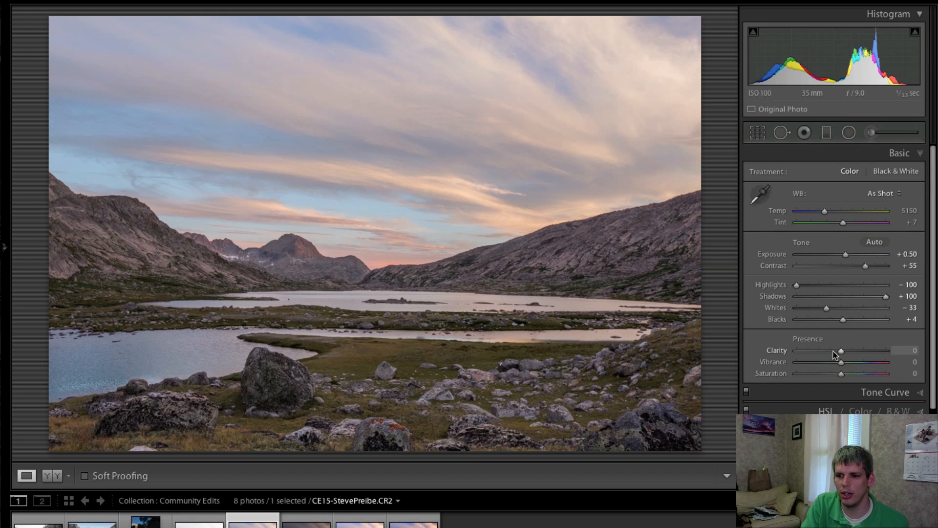
Step: Set Clarity to +21, Vibrance to +35 and Saturation to -16 for the raw photo
{"action": "scroll", "coordinate": [836, 353], "scroll_direction": "down", "scroll_amount": 4}
{"action": "mouse_move", "coordinate": [841, 317]}
{"action": "left_mouse_down"}
{"action": "mouse_move", "coordinate": [858, 318]}
{"action": "mouse_move", "coordinate": [836, 331]}
{"action": "mouse_move", "coordinate": [851, 307]}
{"action": "left_mouse_up"}
Step: Sharpen the raw photo with Amount 76, Radius 1.8, Detail 46 and Masking 80
{"action": "scroll", "coordinate": [897, 381], "scroll_direction": "down", "scroll_amount": 1}
{"action": "left_click", "coordinate": [897, 383]}
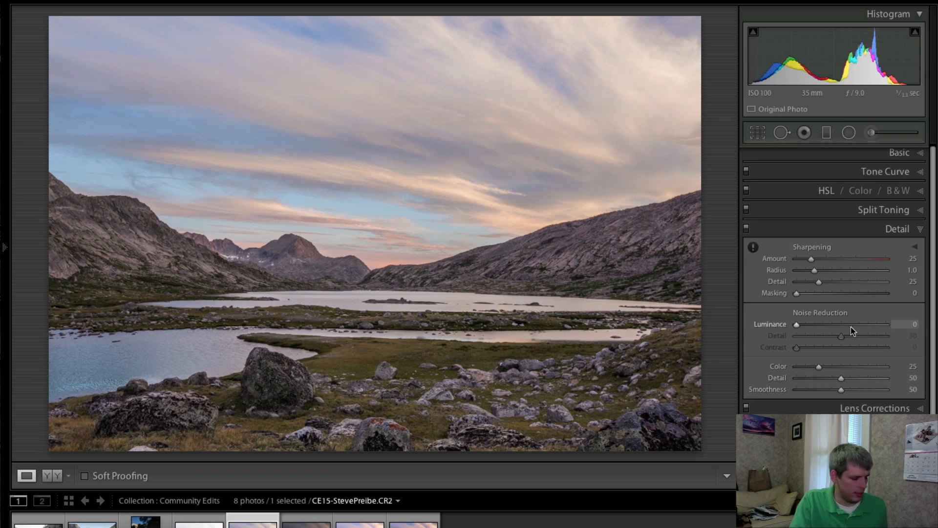
{"action": "left_click_drag", "start_coordinate": [822, 263], "coordinate": [865, 290]}
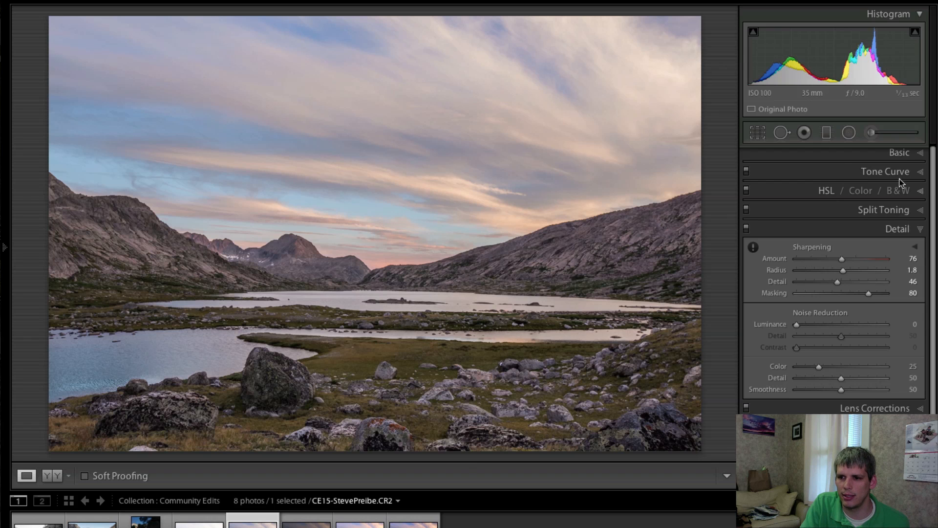
Step: Draw a nearly vertical graduated filter from the upper sky down to the foreground rocks
{"action": "left_click", "coordinate": [909, 153]}
{"action": "key", "text": "m"}
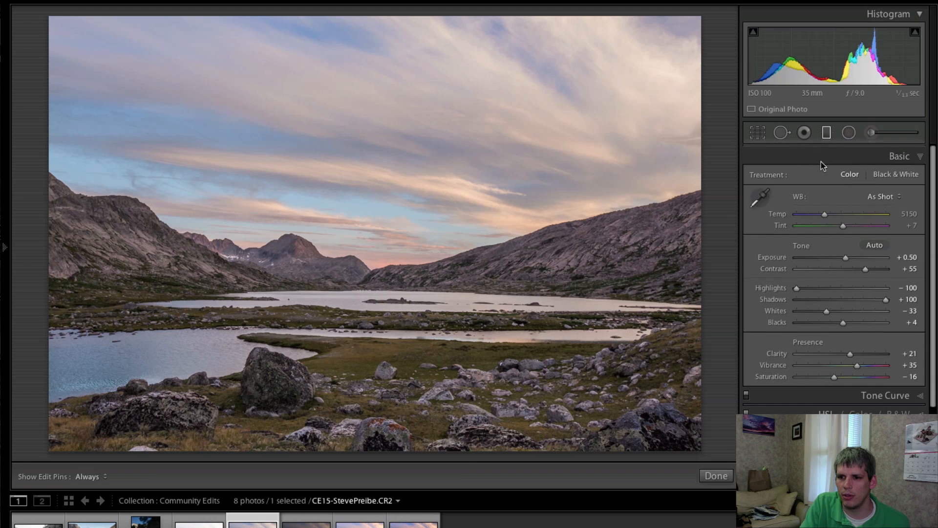
{"action": "left_click_drag", "start_coordinate": [429, 54], "coordinate": [423, 410]}
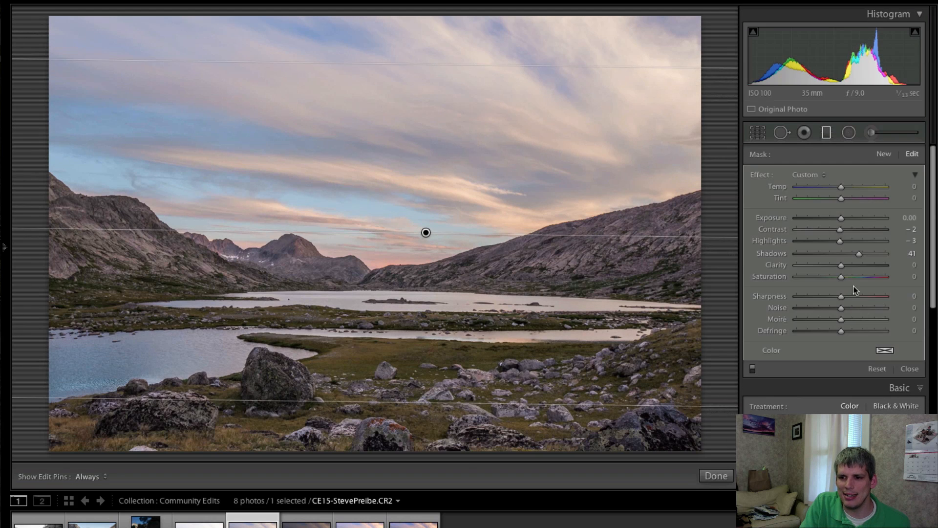
Step: Set the graduated filter's Exposure to -0.49, Highlights to -74 and Shadows to 74, and shift it slightly lower
{"action": "double_click", "coordinate": [780, 254]}
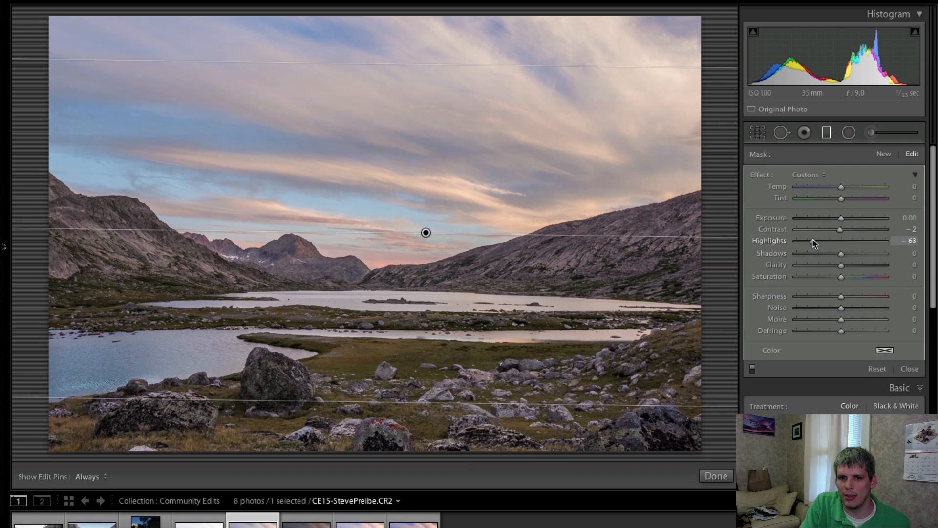
{"action": "left_click_drag", "start_coordinate": [841, 218], "coordinate": [837, 220]}
{"action": "left_click_drag", "start_coordinate": [860, 254], "coordinate": [874, 254]}
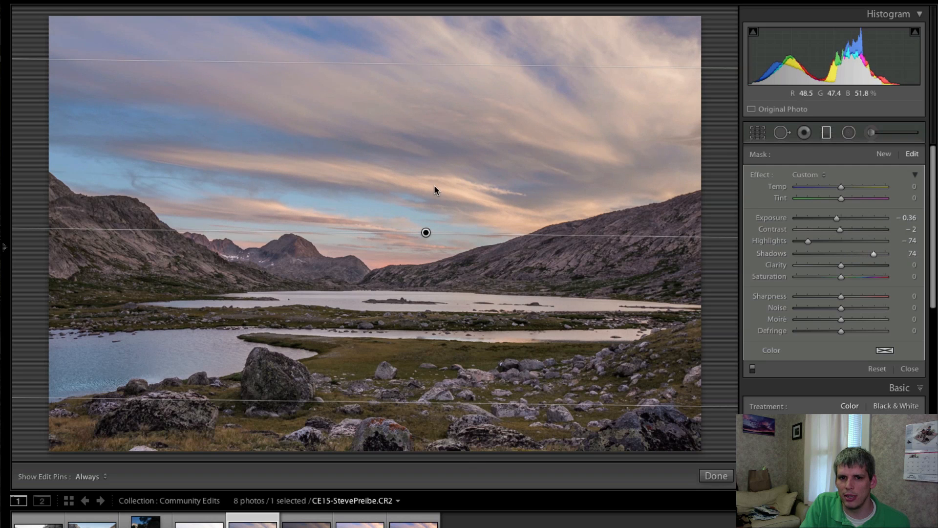
{"action": "left_click_drag", "start_coordinate": [426, 233], "coordinate": [423, 260]}
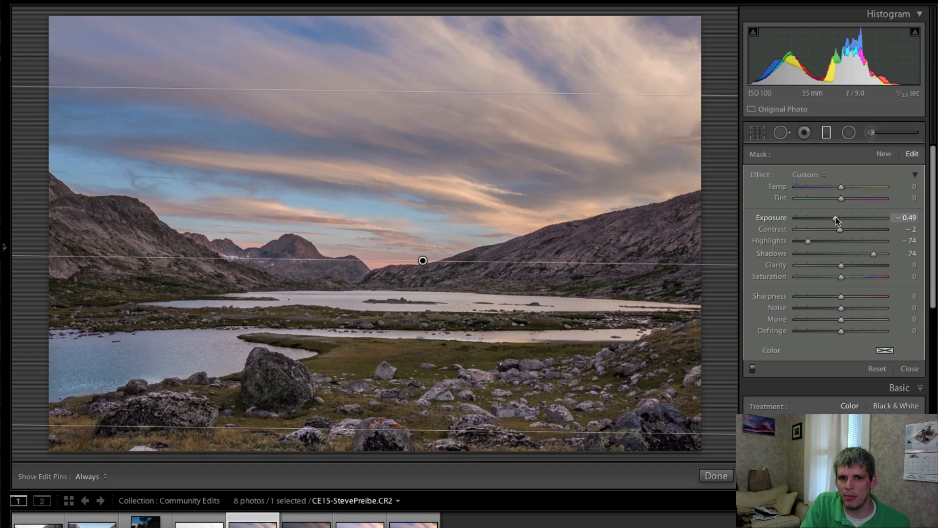
{"action": "left_click", "coordinate": [827, 132]}
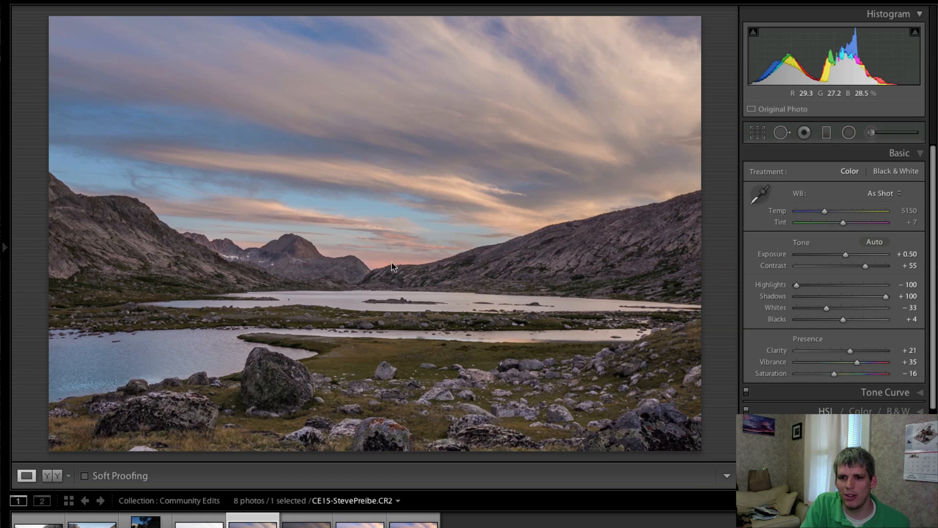
Step: Paint the mountains and foreground with a size 13 adjustment brush, using Exposure 0.62 and Shadows 0
{"action": "left_click", "coordinate": [872, 132]}
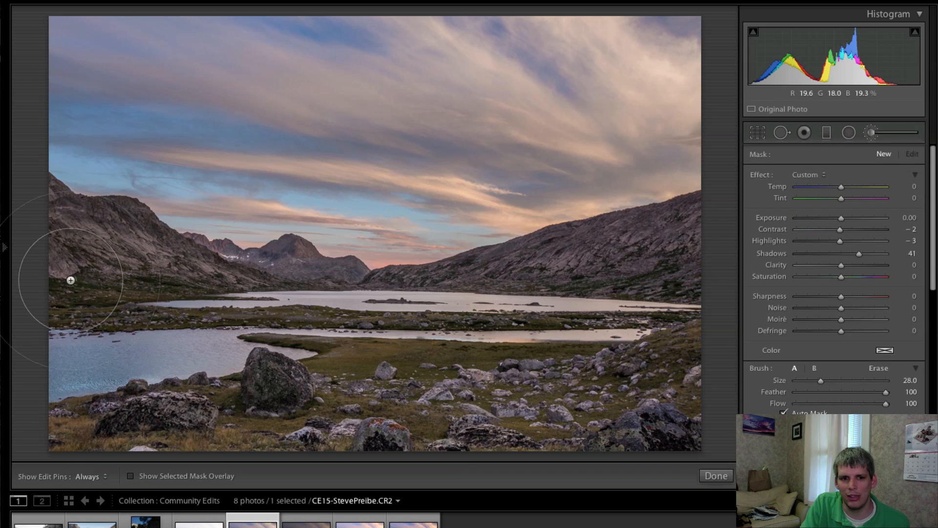
{"action": "scroll", "coordinate": [55, 218], "scroll_direction": "down", "scroll_amount": 9}
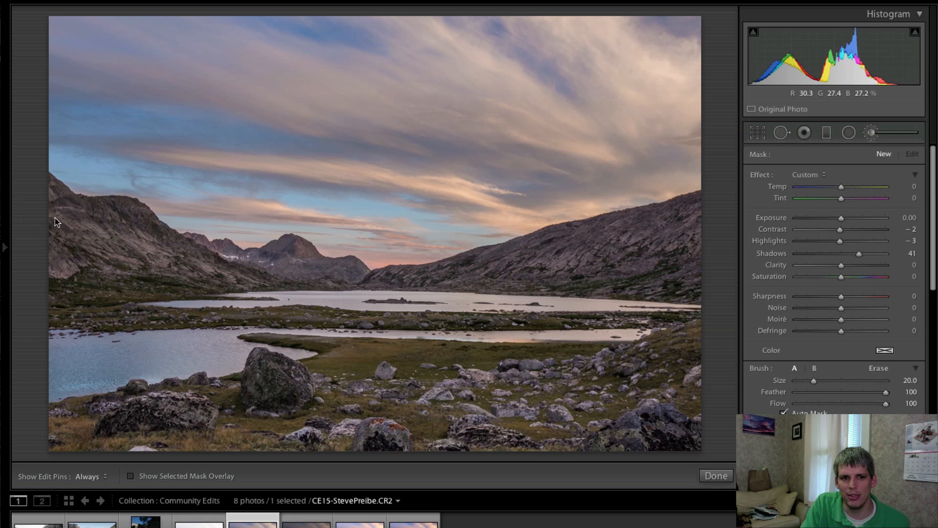
{"action": "key", "text": "h"}
{"action": "key", "text": "h"}
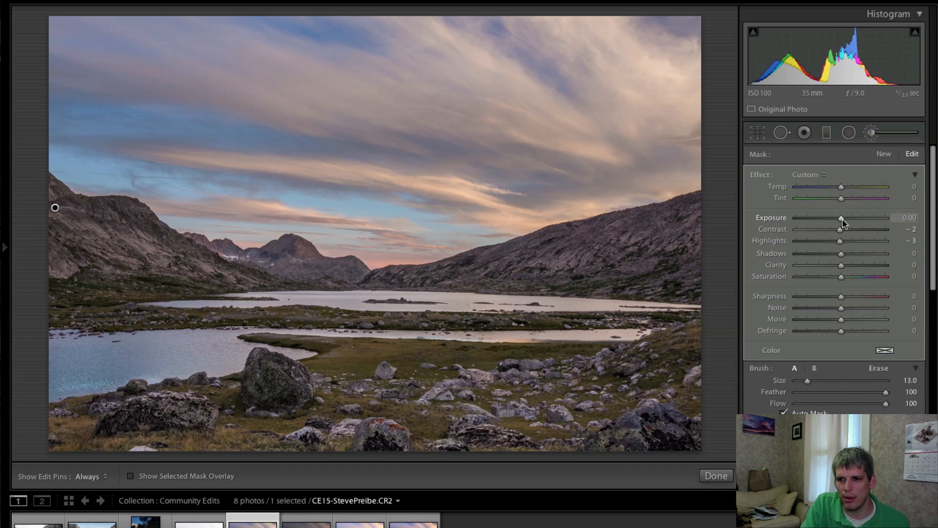
{"action": "left_click_drag", "start_coordinate": [846, 219], "coordinate": [849, 219]}
{"action": "key", "text": "h"}
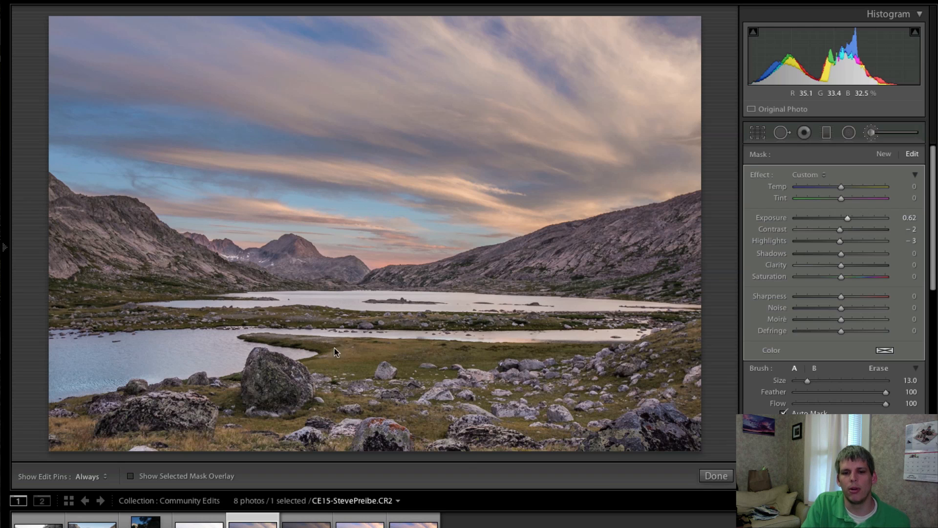
{"action": "key", "text": "h"}
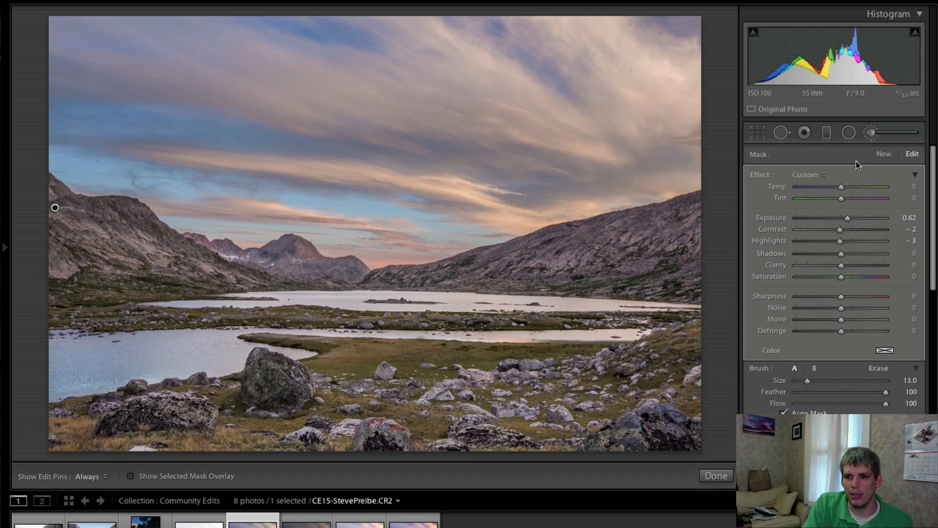
{"action": "left_click", "coordinate": [871, 133]}
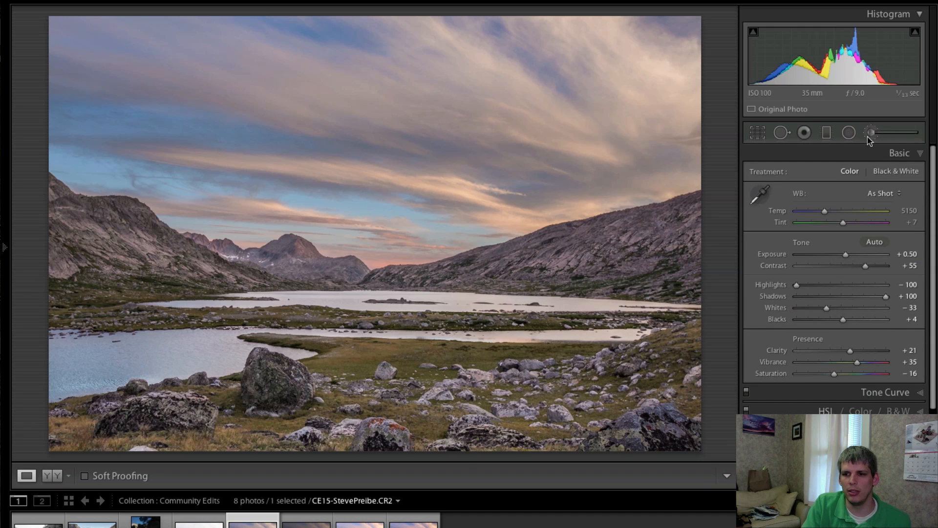
Step: Reselect the sky's graduated filter and set its Exposure to -0.04 and Contrast to 29
{"action": "left_click", "coordinate": [827, 133]}
{"action": "left_click", "coordinate": [422, 261]}
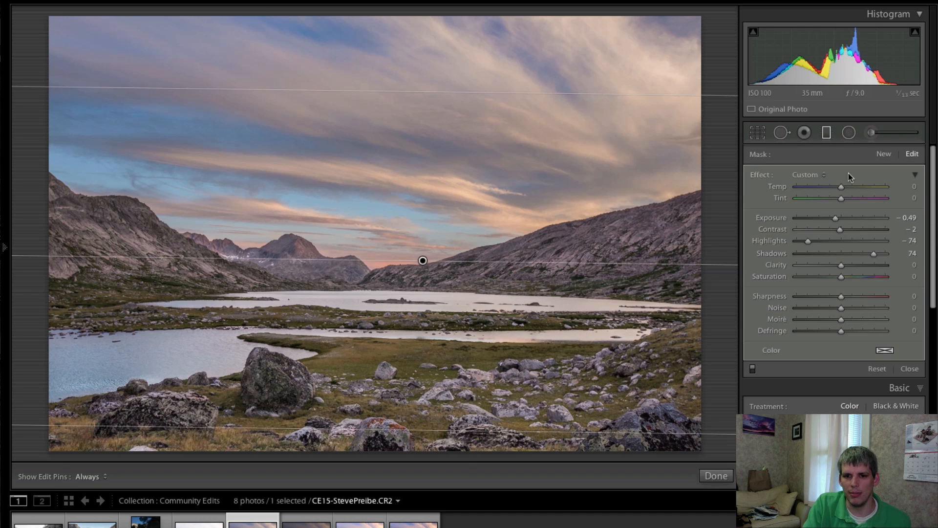
{"action": "left_click_drag", "start_coordinate": [841, 218], "coordinate": [845, 230]}
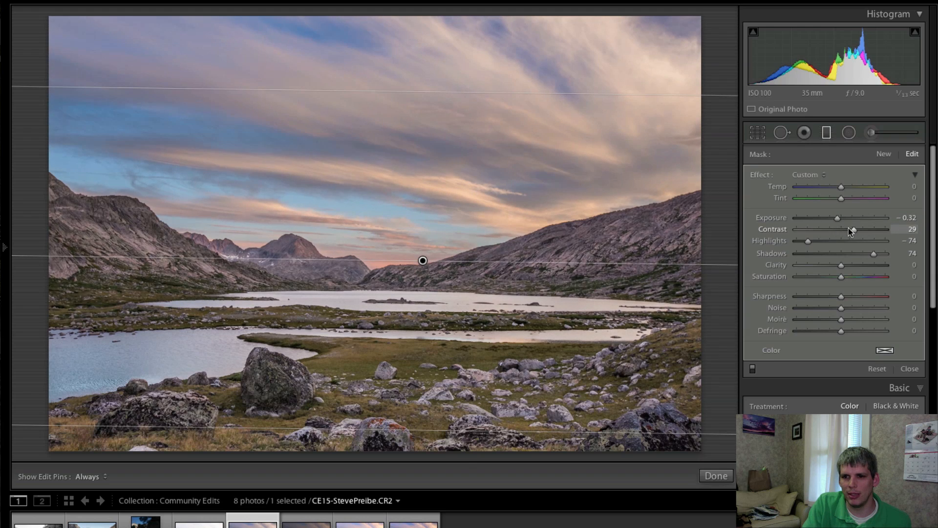
{"action": "double_click", "coordinate": [841, 220]}
{"action": "left_click_drag", "start_coordinate": [841, 220], "coordinate": [840, 220]}
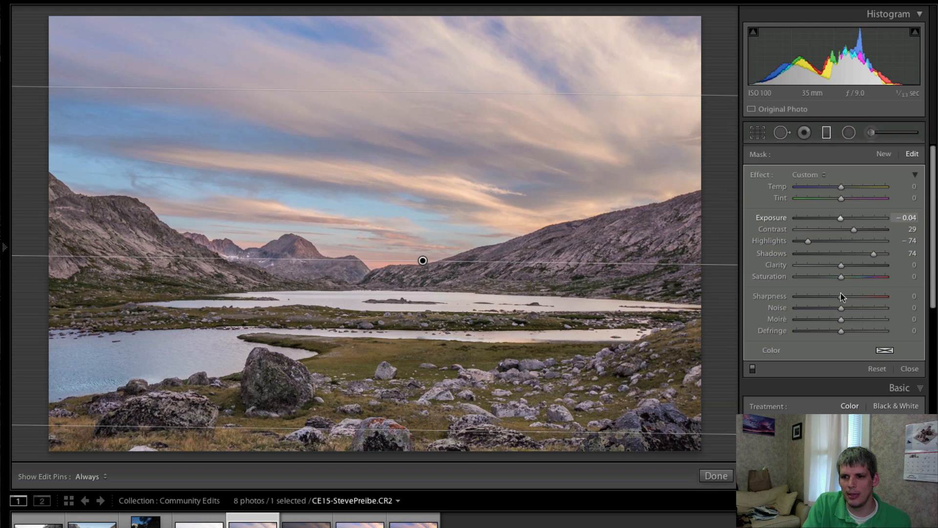
Step: Set the graduated filter's Saturation to 18 and Clarity to -17, then show the photo's before view
{"action": "left_click_drag", "start_coordinate": [842, 278], "coordinate": [858, 278]}
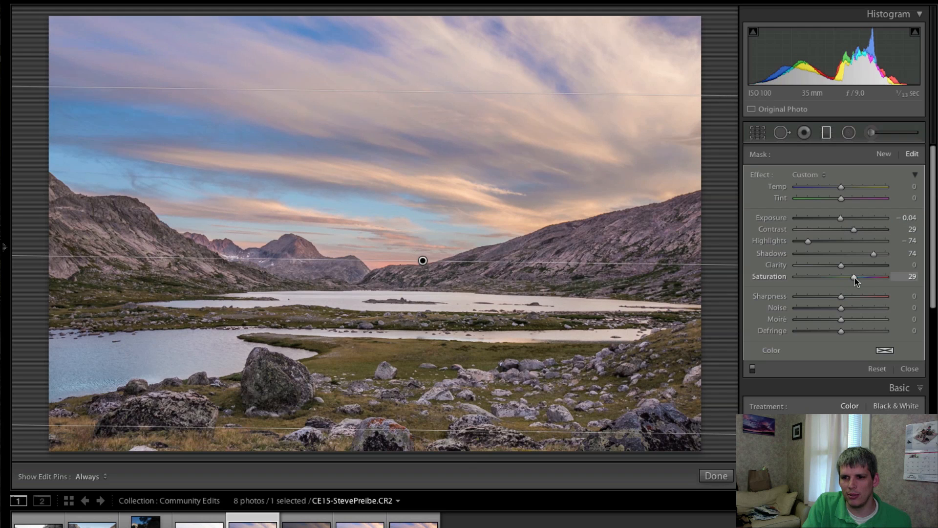
{"action": "left_click_drag", "start_coordinate": [850, 277], "coordinate": [843, 268]}
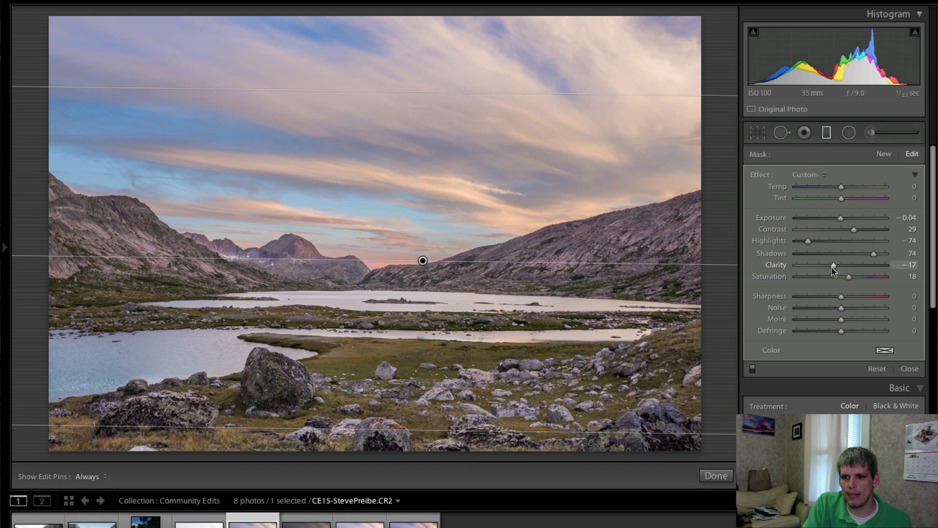
{"action": "left_click", "coordinate": [827, 134]}
{"action": "key", "text": "backslash"}
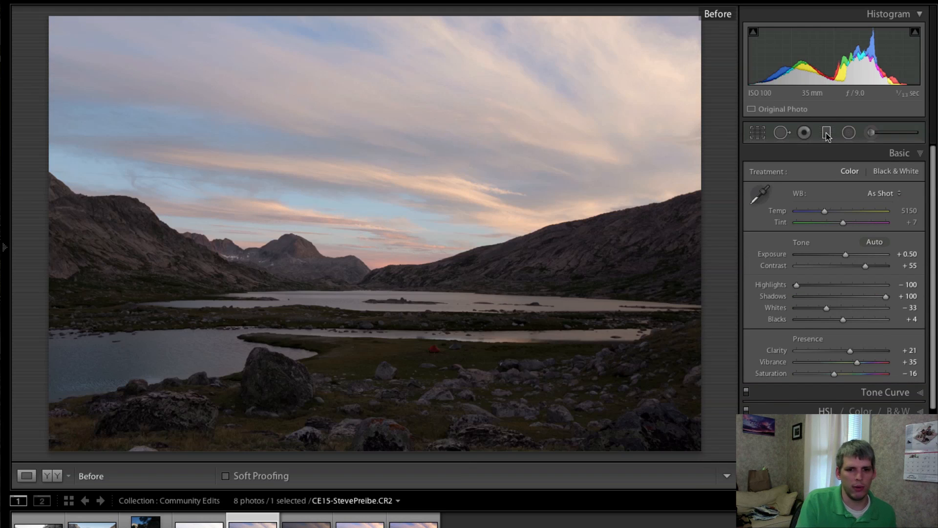
Step: Compare the single raw exposure's before and after views, finishing on the edited version
{"action": "key", "text": "backslash"}
{"action": "key", "text": "backslash"}
{"action": "key", "text": "backslash"}
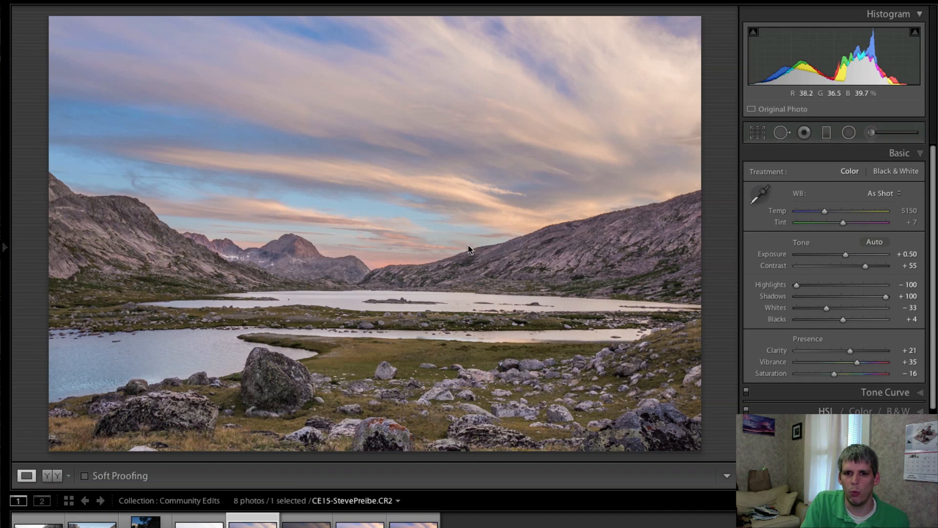
Step: Compare the finished HDR merge IMG_1110And2more-2.tif with the edited single raw exposure by switching between the two photos several times
{"action": "left_click", "coordinate": [430, 522]}
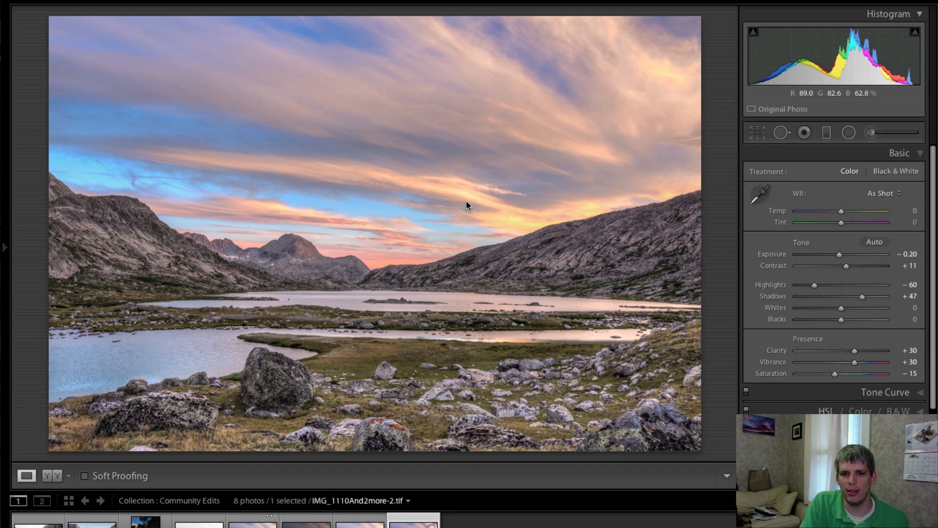
{"action": "left_click", "coordinate": [253, 522]}
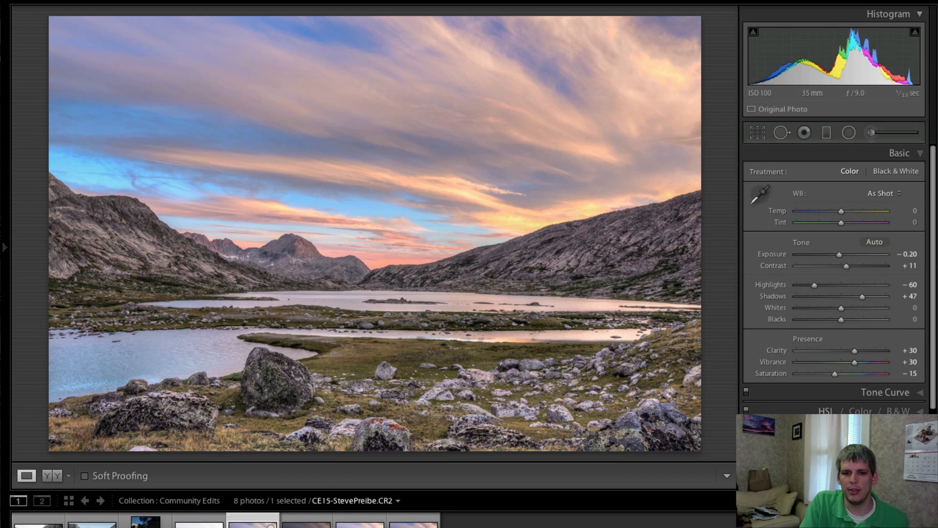
{"action": "left_click", "coordinate": [413, 524]}
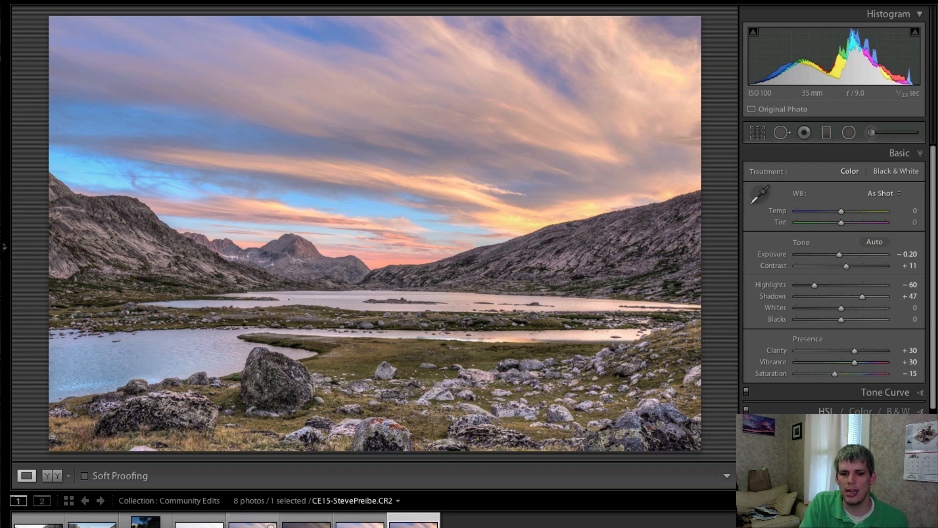
{"action": "left_click", "coordinate": [270, 525]}
{"action": "left_click", "coordinate": [431, 526]}
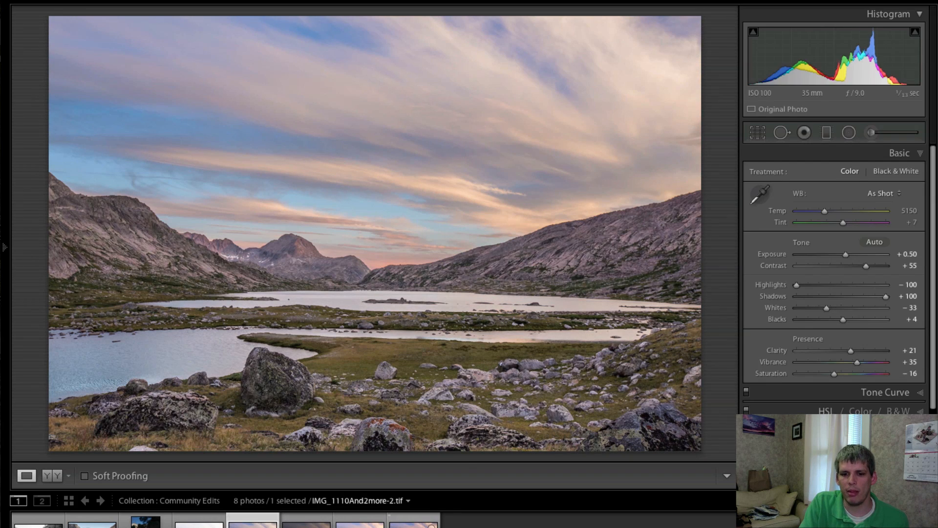
{"action": "left_click", "coordinate": [253, 525]}
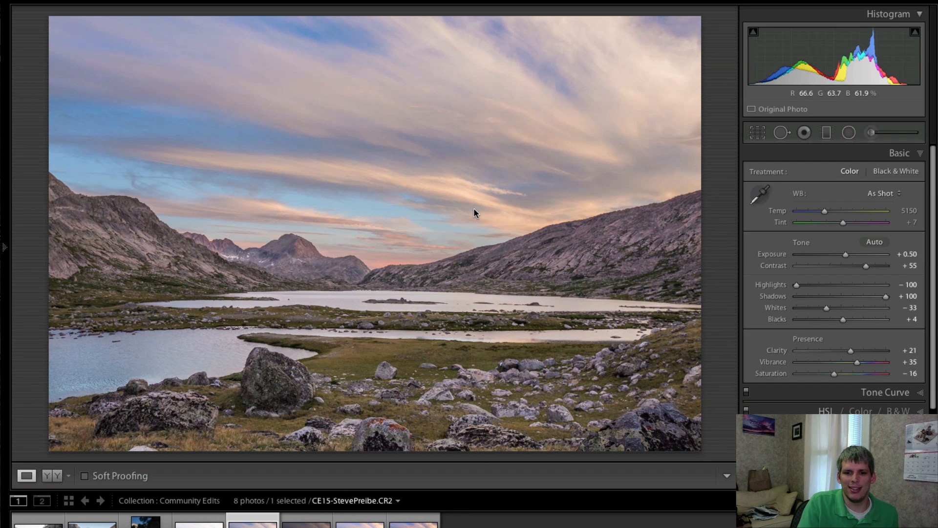
{"action": "left_click", "coordinate": [414, 524]}
{"action": "left_click", "coordinate": [252, 525]}
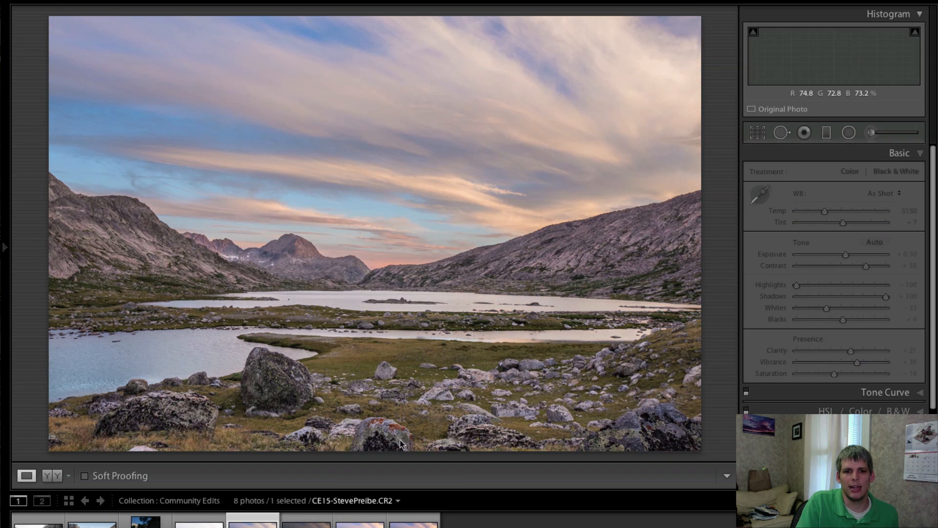
{"action": "left_click", "coordinate": [414, 524]}
{"action": "left_click", "coordinate": [253, 526]}
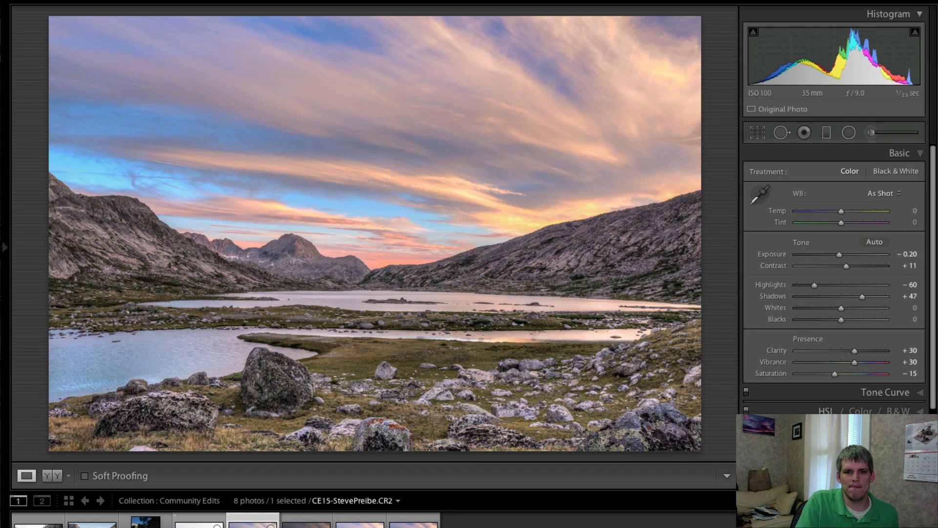